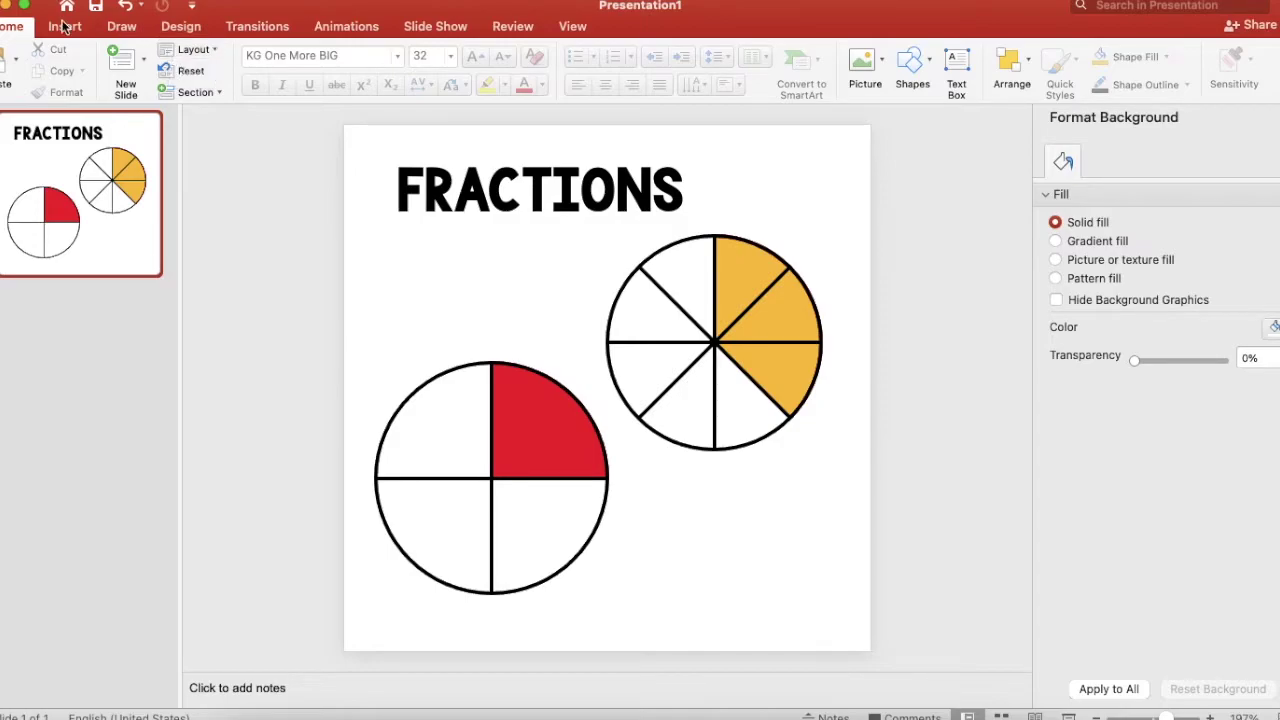
# Step: Create a new presentation and set a custom slide size of 4 in wide by 4 in high, scaling the content down
pyautogui.click(118, 0)
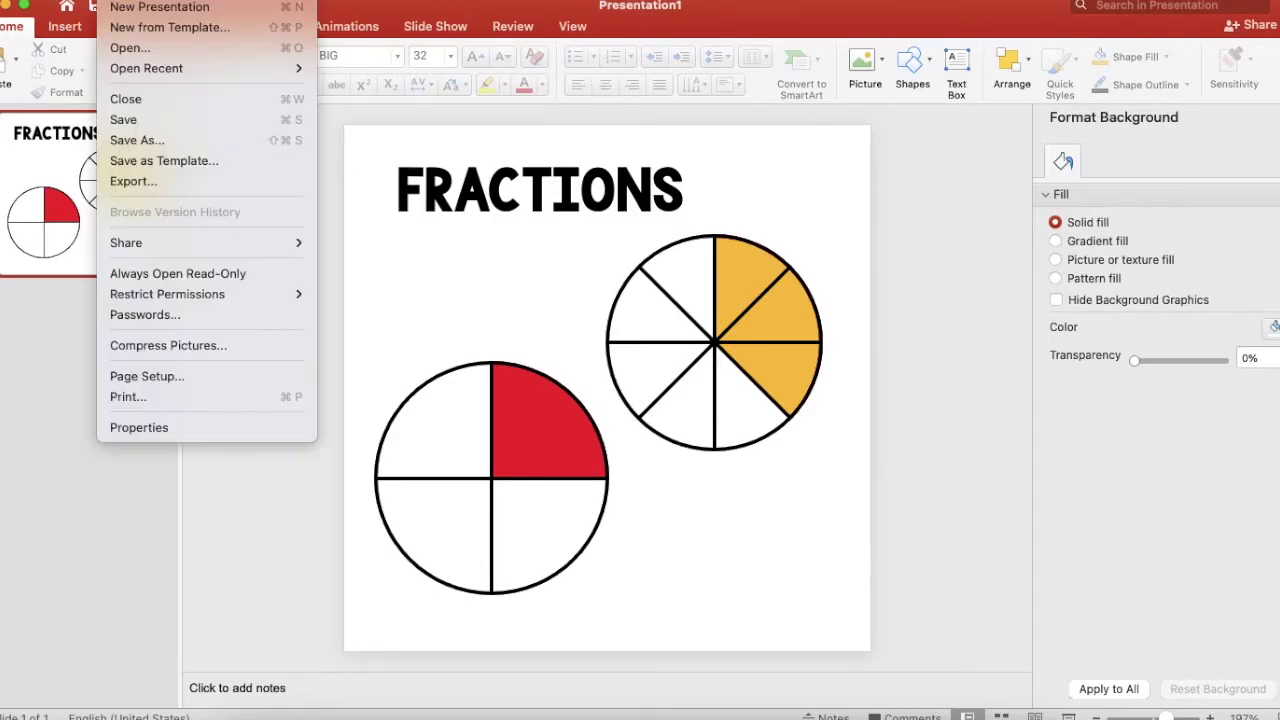
pyautogui.click(124, 8)
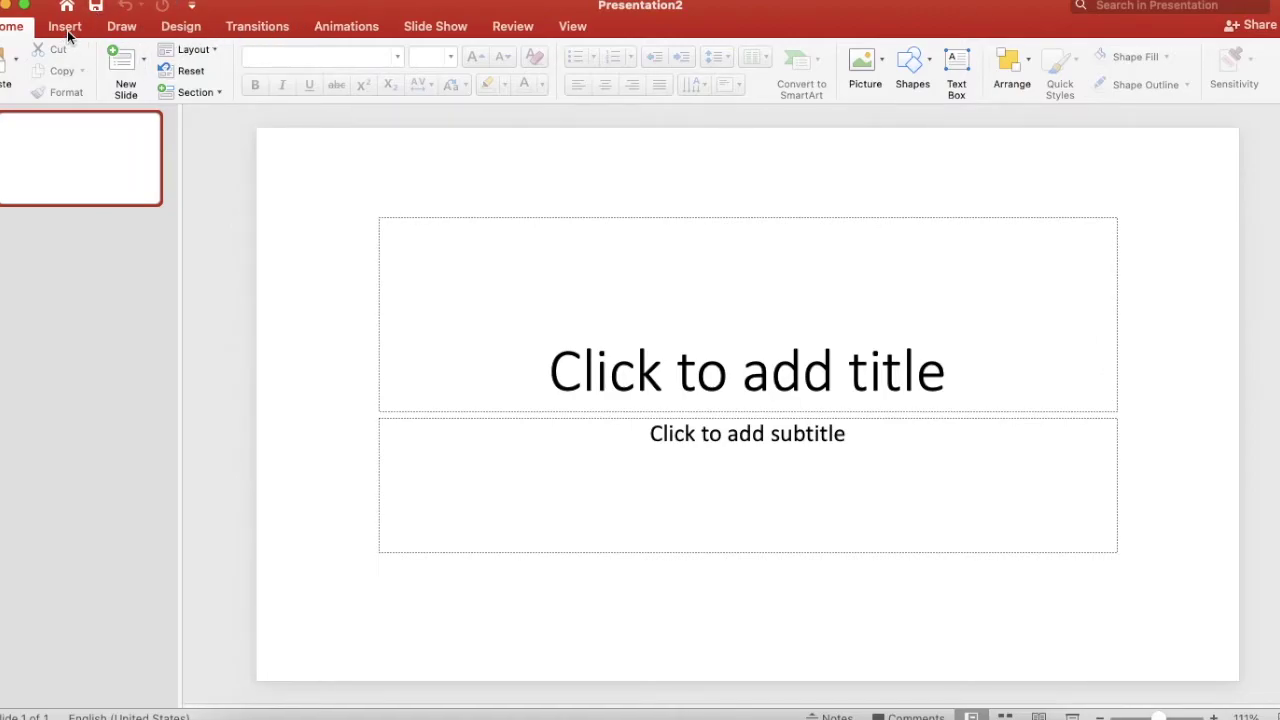
pyautogui.click(182, 27)
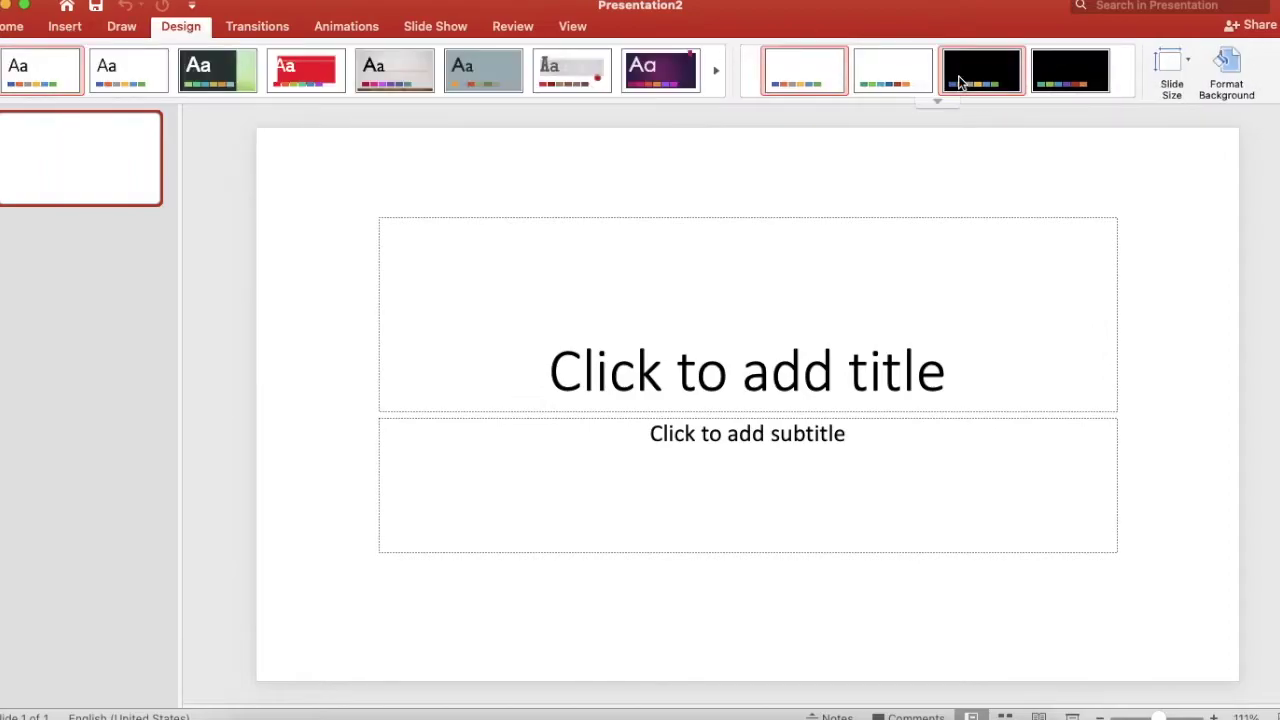
pyautogui.click(1167, 62)
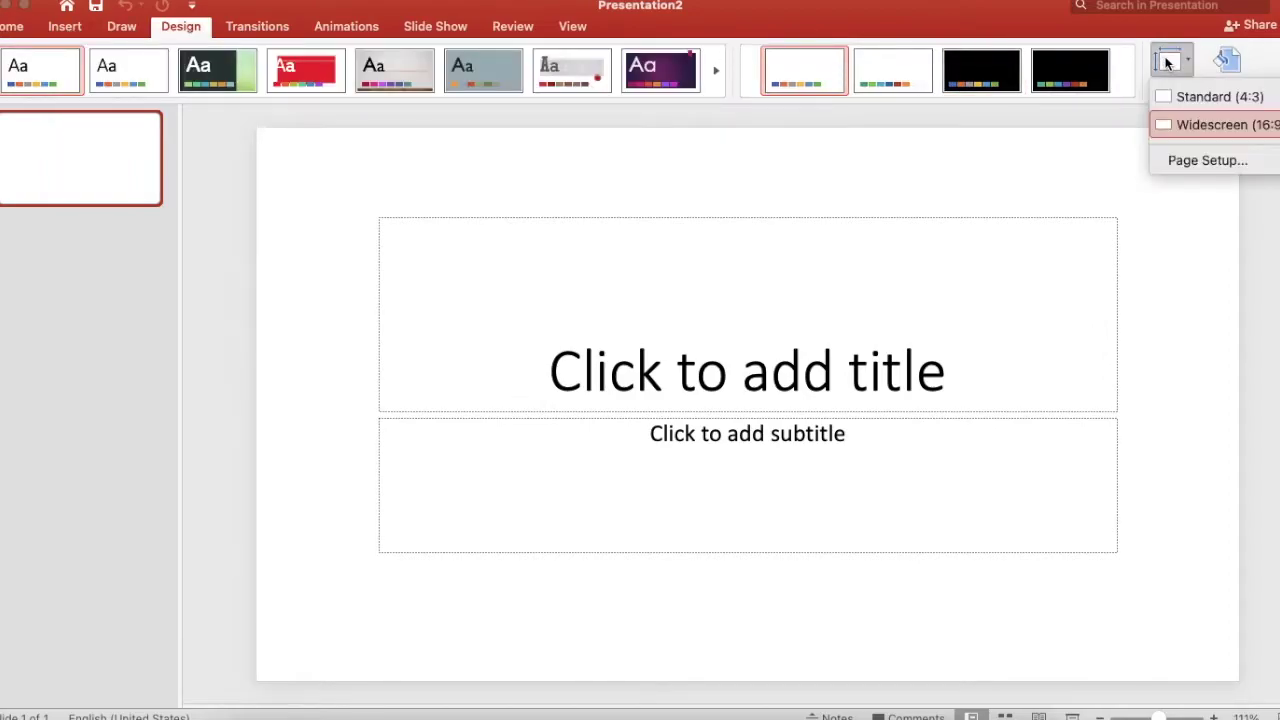
pyautogui.click(1181, 160)
pyautogui.write('4')
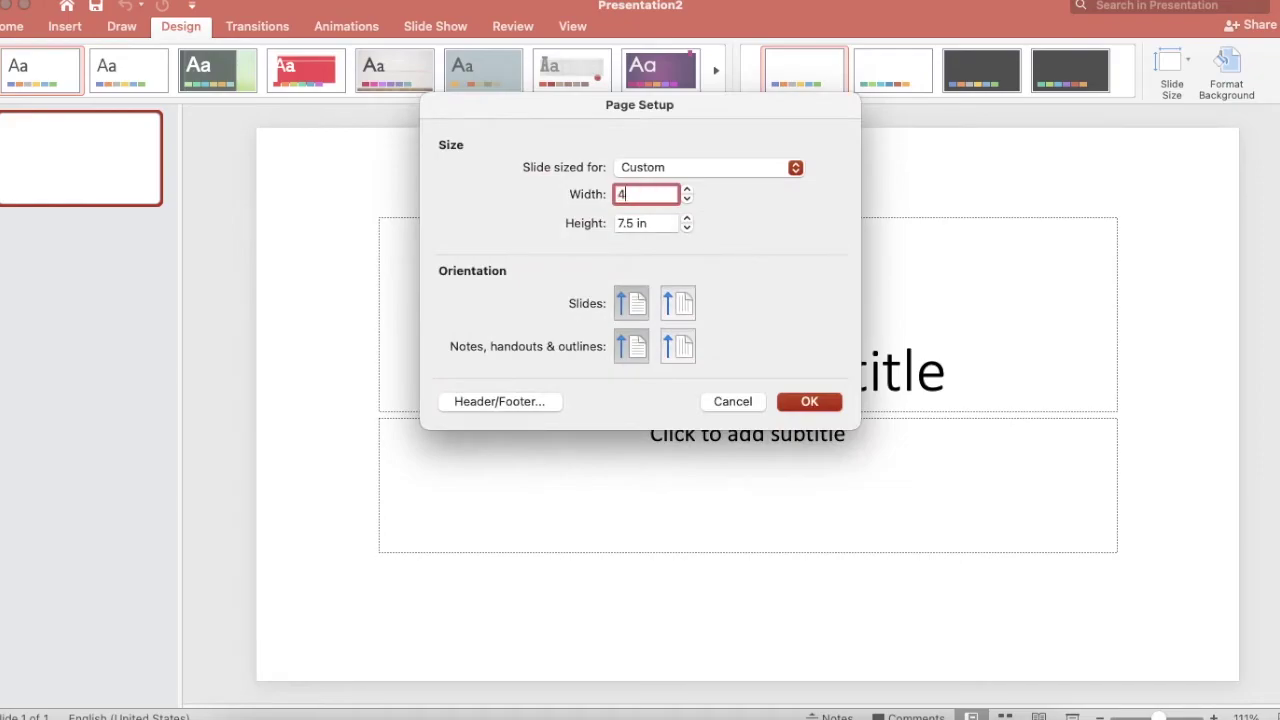
pyautogui.press('Tab')
pyautogui.write('4')
pyautogui.press('Tab')
pyautogui.click(808, 399)
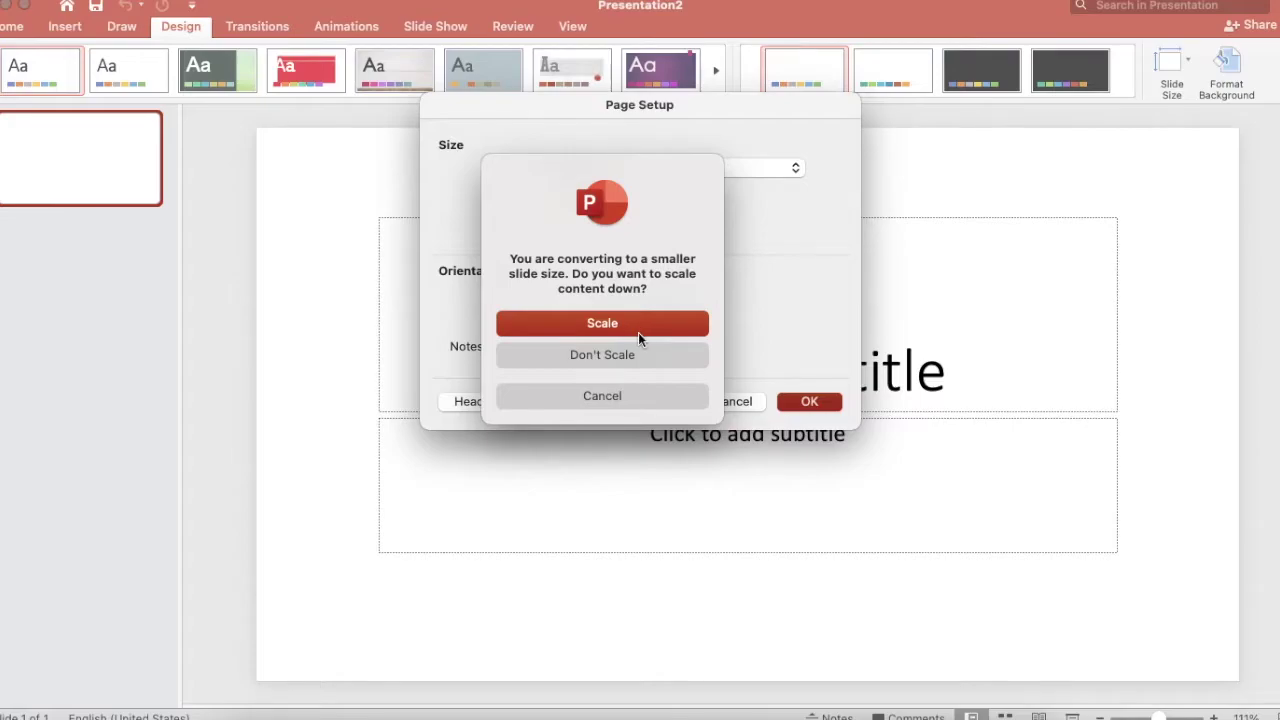
pyautogui.click(635, 324)
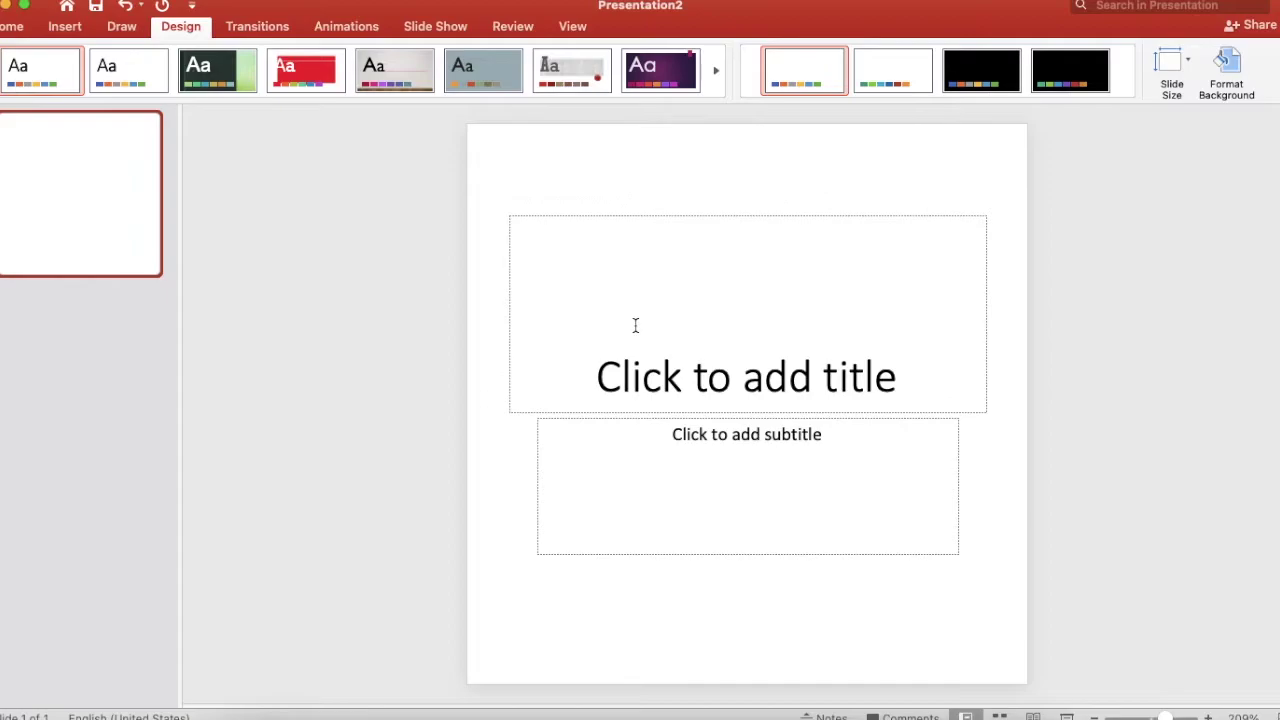
# Step: Change the slide's layout to a blank one without title and subtitle placeholders
pyautogui.click(15, 30)
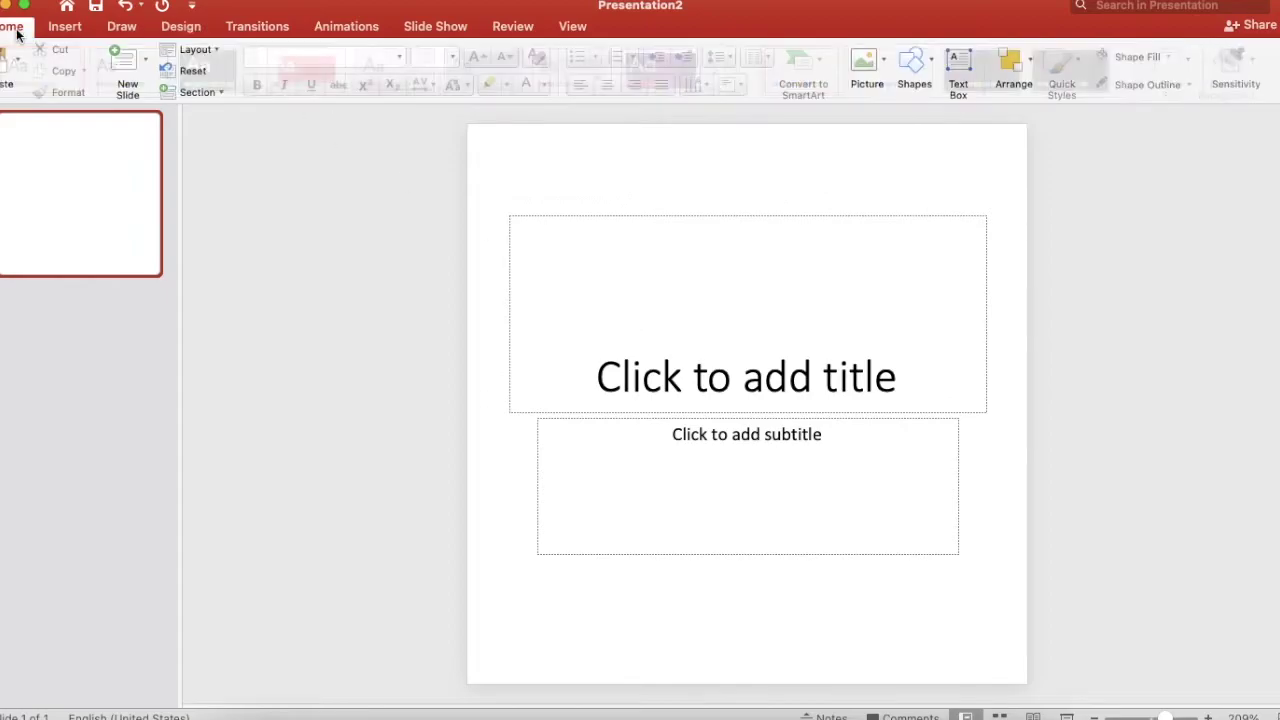
pyautogui.click(210, 52)
pyautogui.click(299, 233)
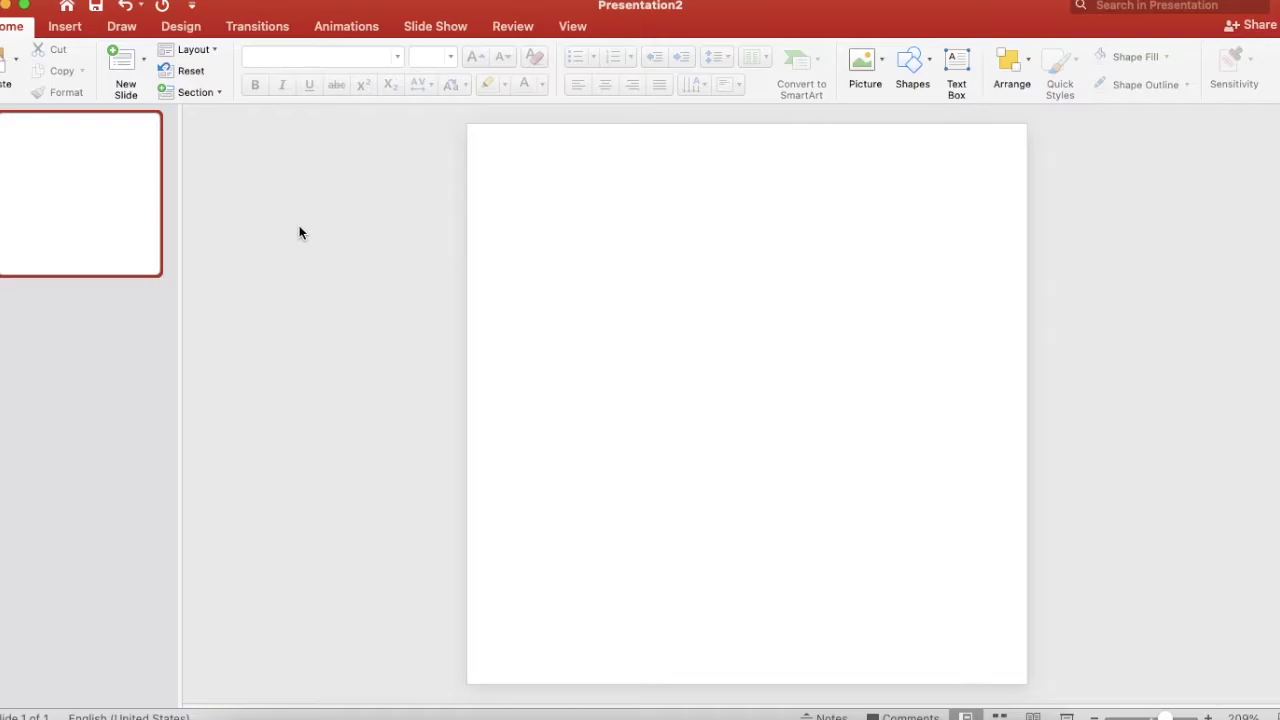
# Step: Insert a 1" by 1" circle near the middle of the slide
pyautogui.click(929, 65)
pyautogui.click(1039, 123)
pyautogui.click(665, 303)
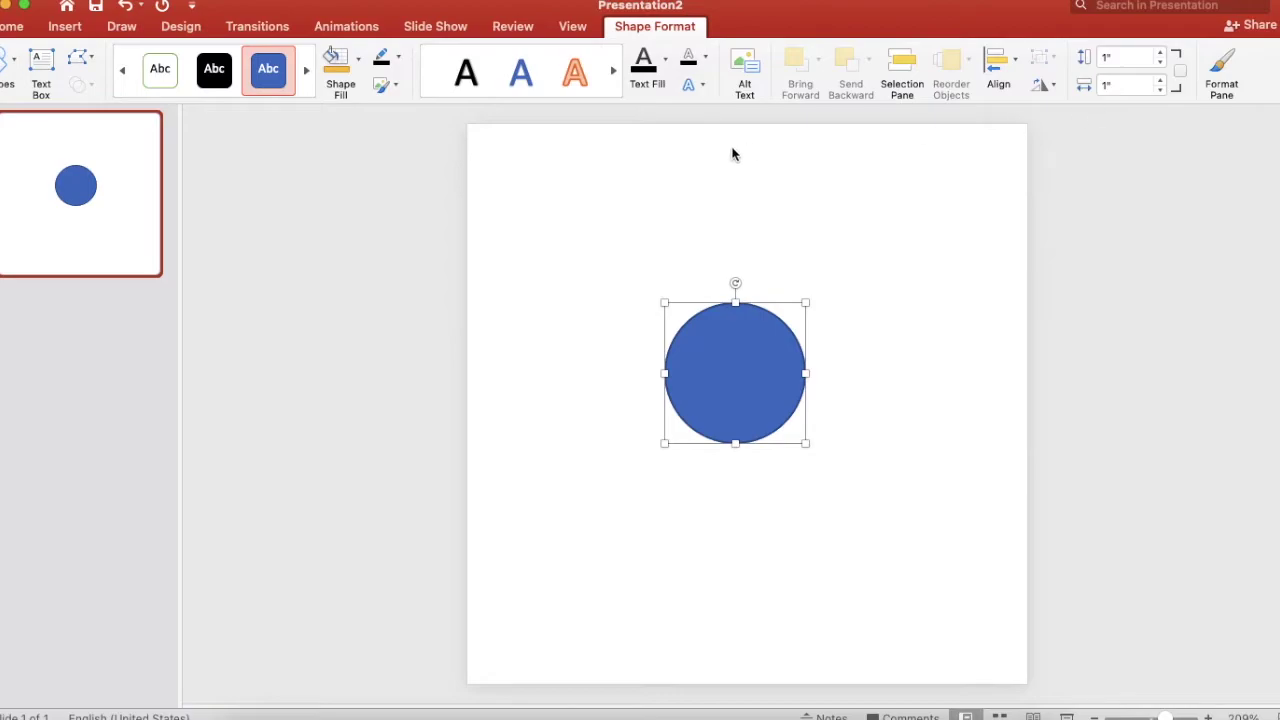
# Step: Remove the circle's fill and give it a black outline with a weight of 2¼ pt
pyautogui.click(358, 58)
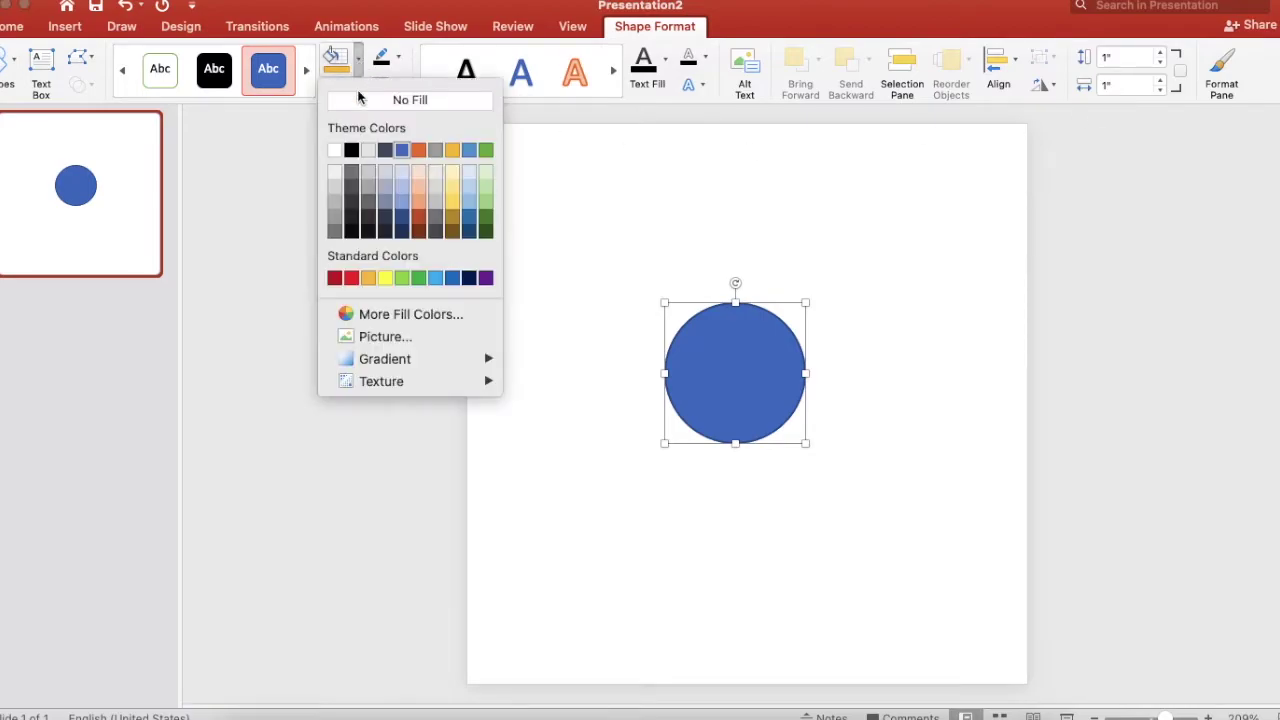
pyautogui.click(362, 102)
pyautogui.click(397, 57)
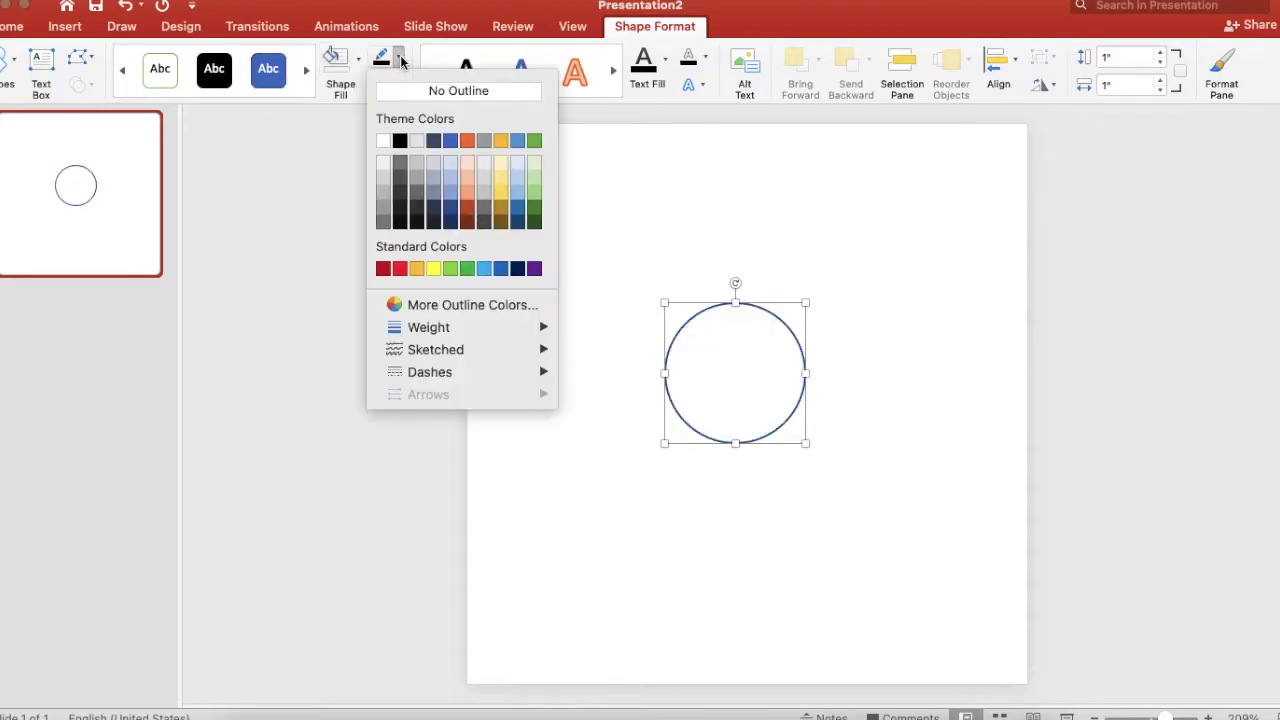
pyautogui.click(400, 140)
pyautogui.click(397, 57)
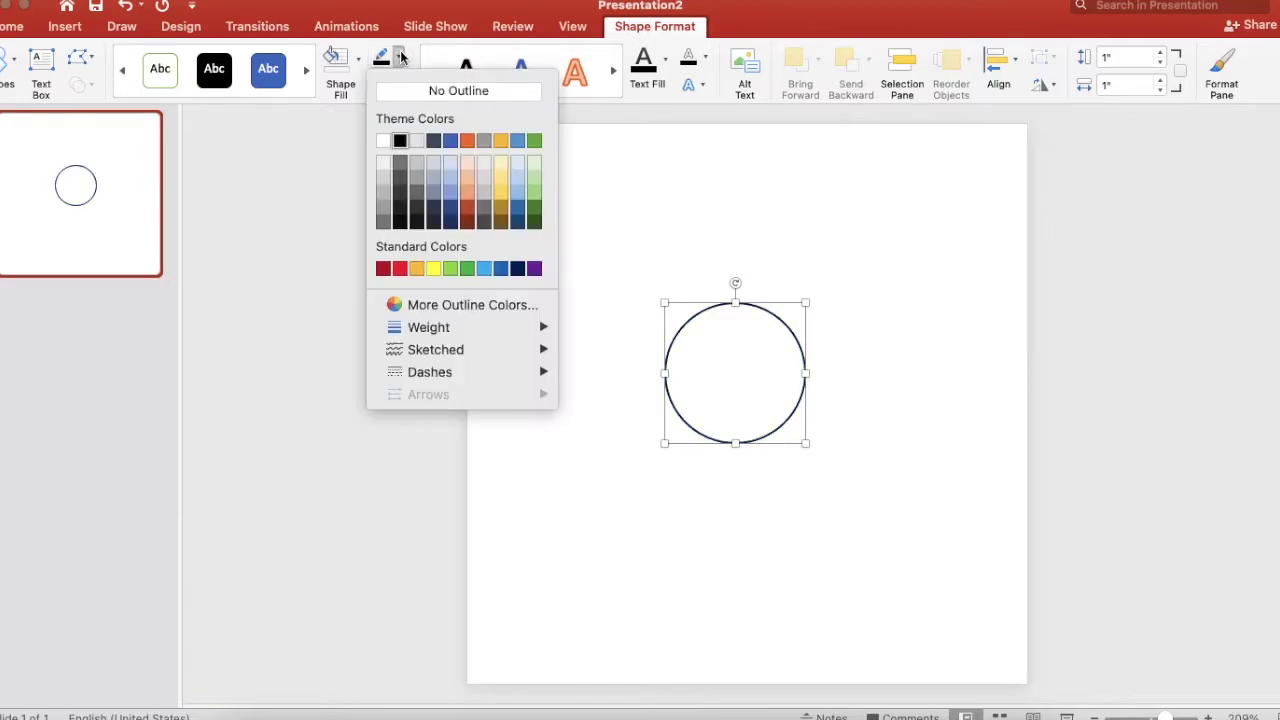
pyautogui.moveTo(420, 348)
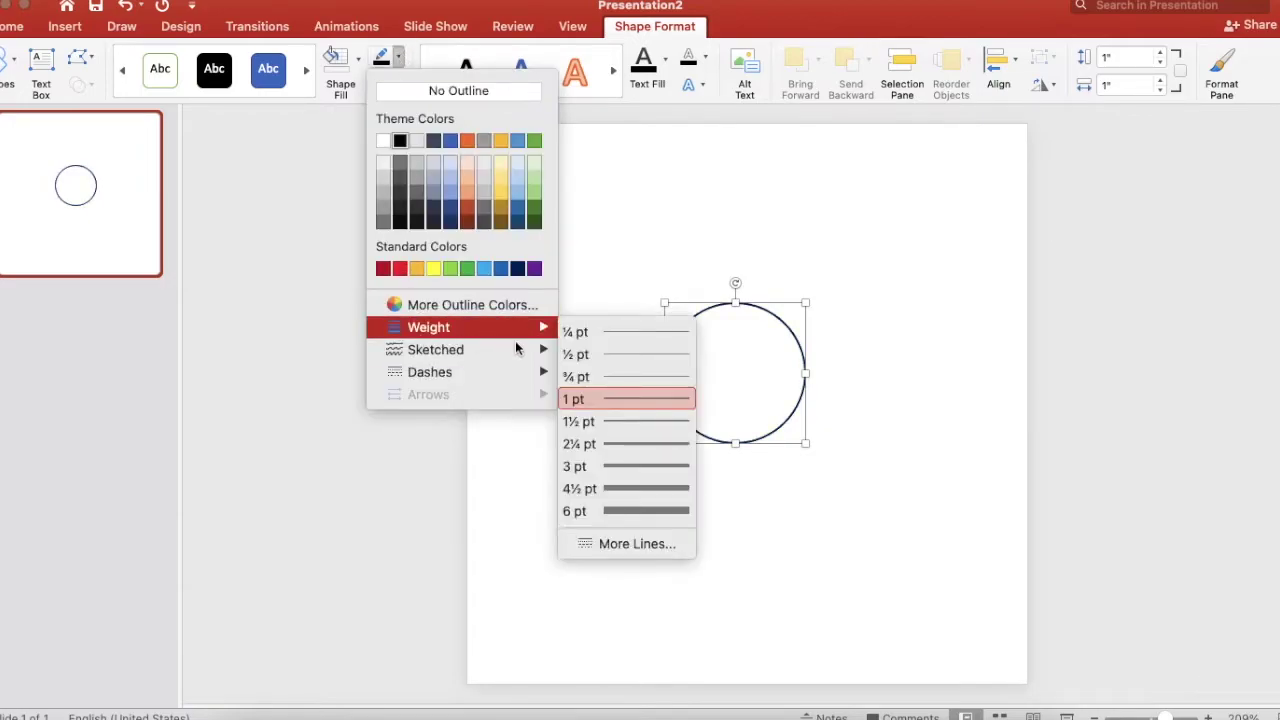
pyautogui.click(599, 446)
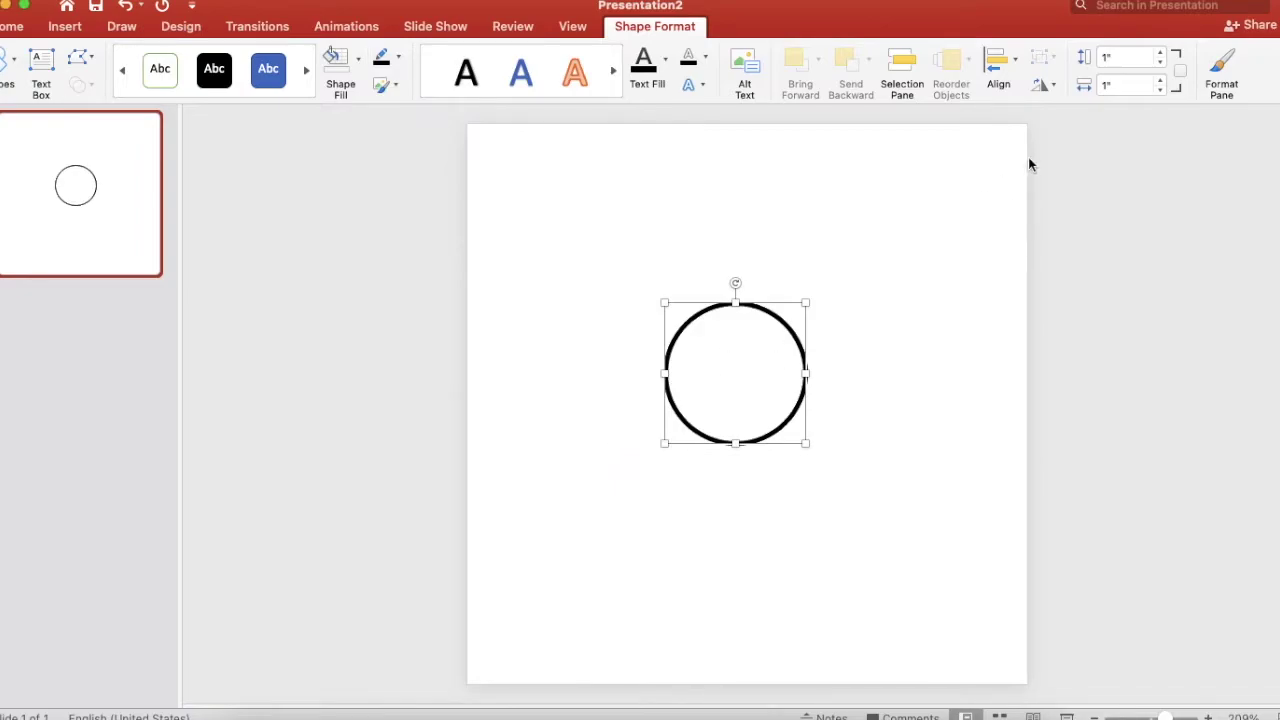
# Step: Set the circle's height and width to 3" and centre it on the slide
pyautogui.click(1117, 65)
pyautogui.write('3')
pyautogui.press('Tab')
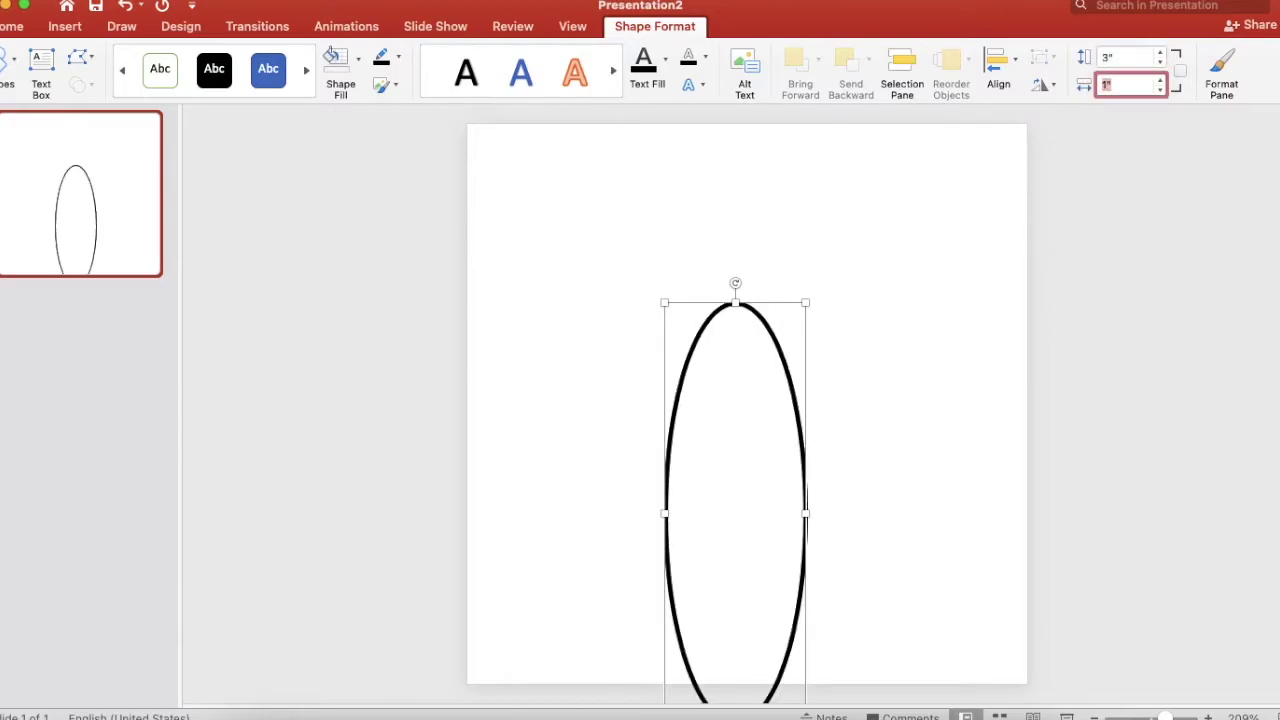
pyautogui.write('3')
pyautogui.press('Return')
pyautogui.click(1040, 309)
pyautogui.moveTo(891, 305); pyautogui.dragTo(766, 200)
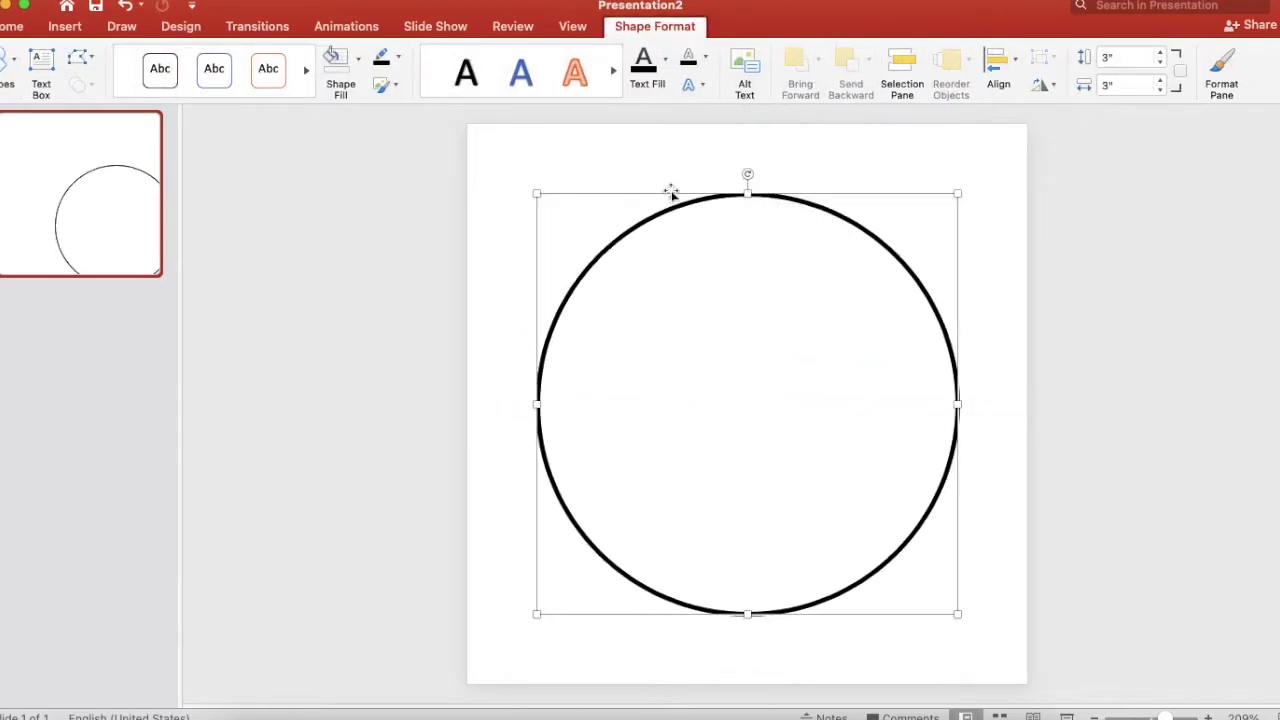
pyautogui.click(605, 176)
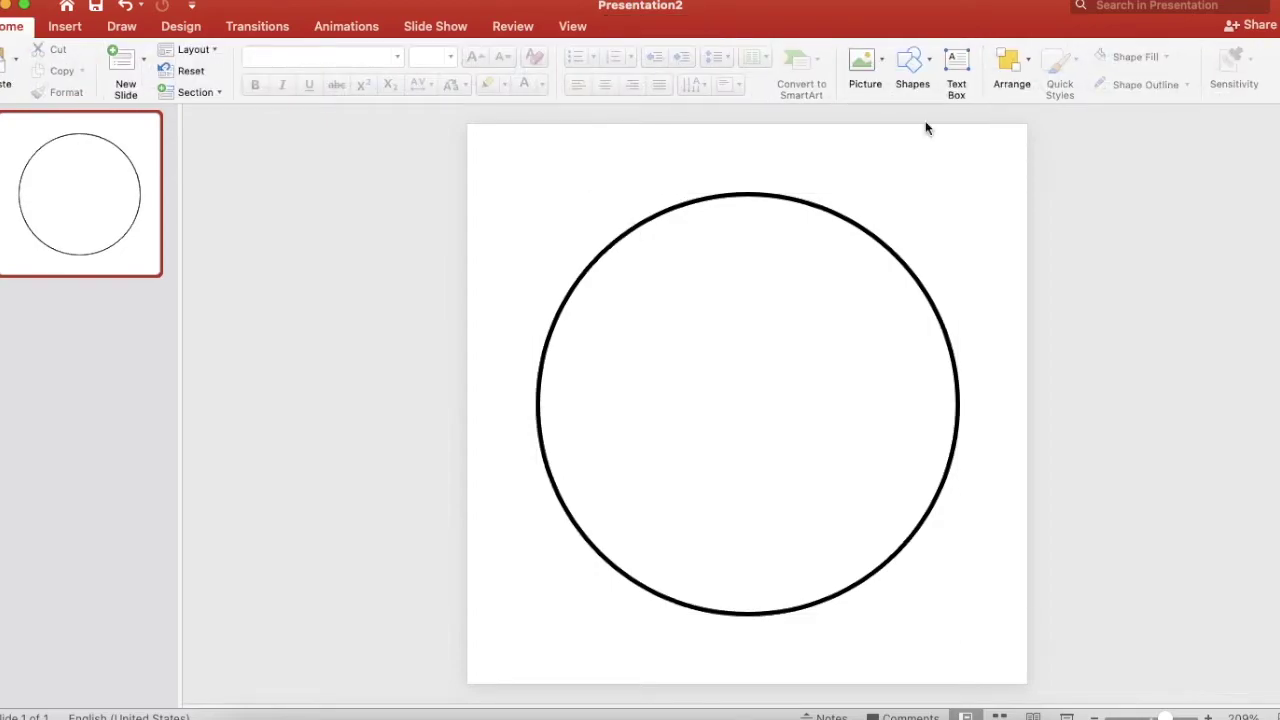
# Step: Draw a vertical straight line across the circle, connecting its topmost point to its bottommost point
pyautogui.click(931, 66)
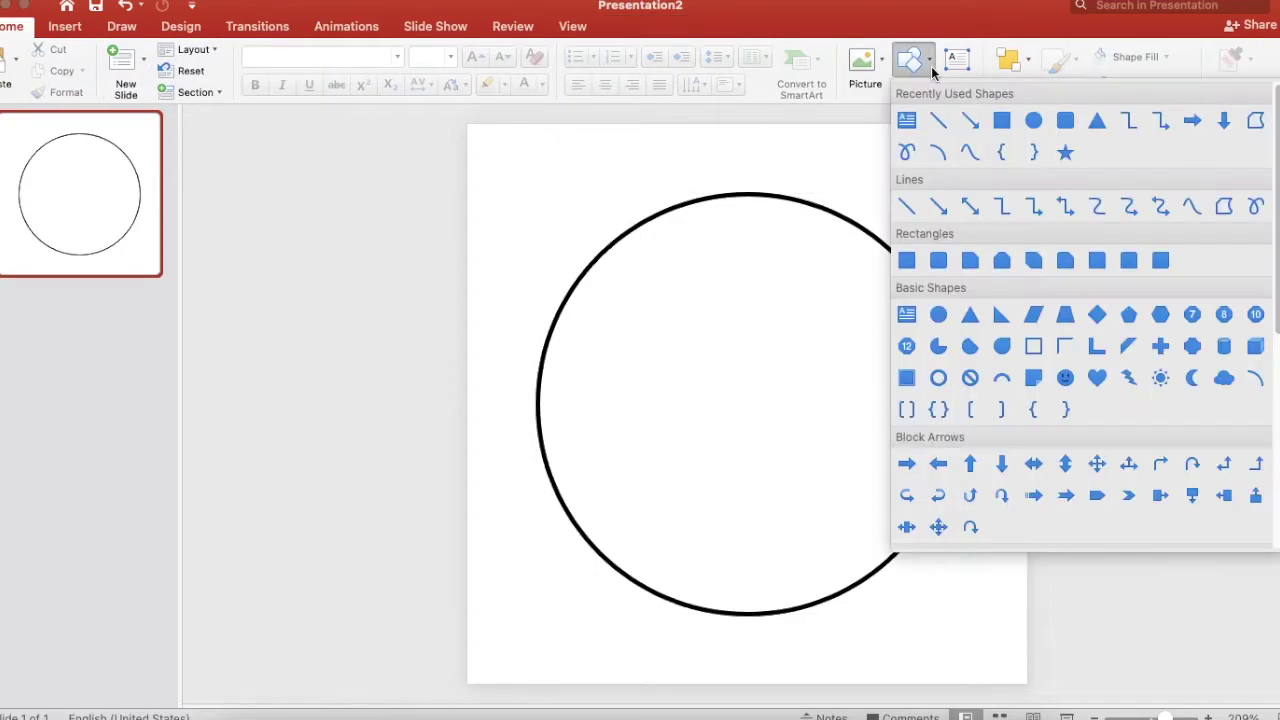
pyautogui.click(933, 122)
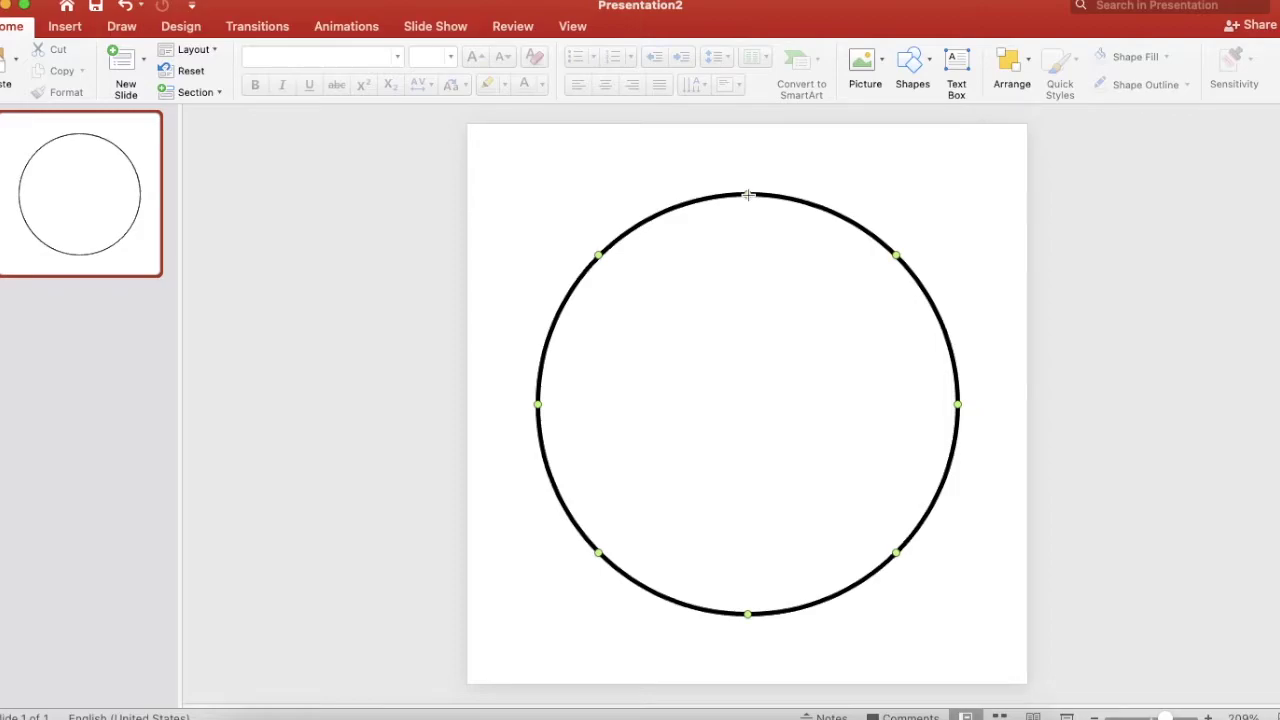
pyautogui.moveTo(748, 195); pyautogui.dragTo(741, 619)
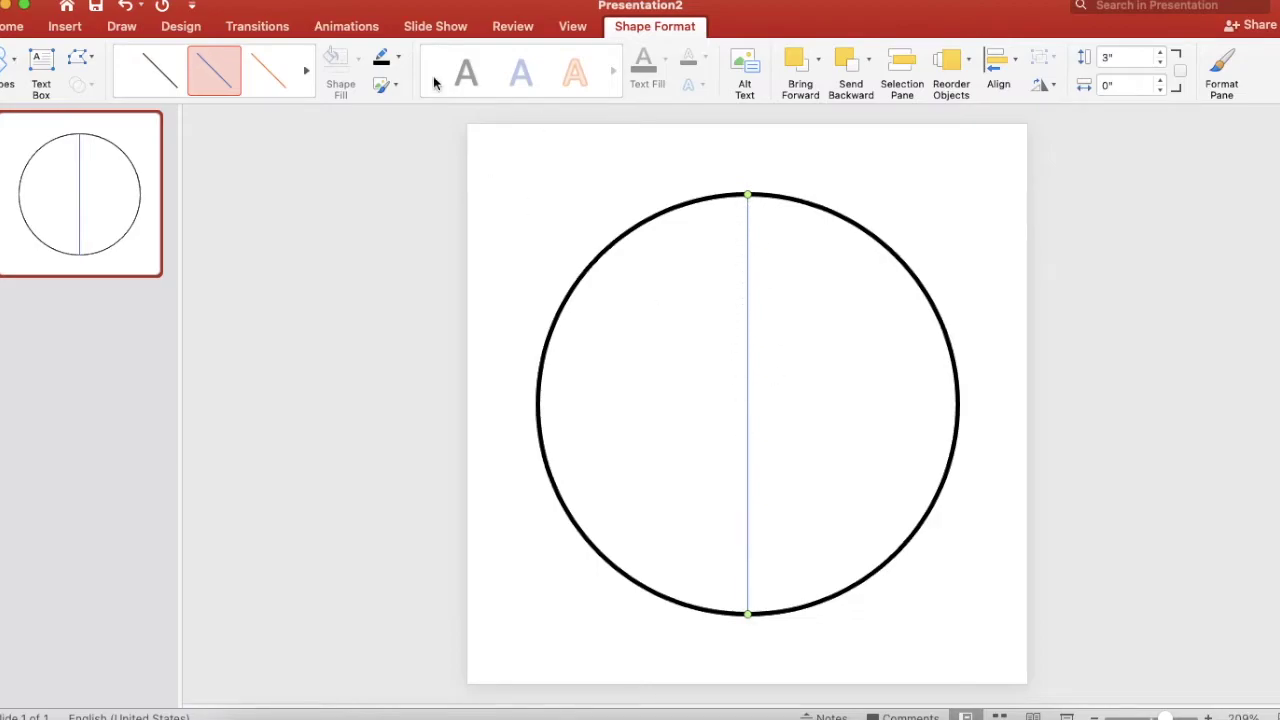
# Step: Make the vertical dividing line black with a weight of 2¼ pt
pyautogui.click(397, 58)
pyautogui.click(395, 137)
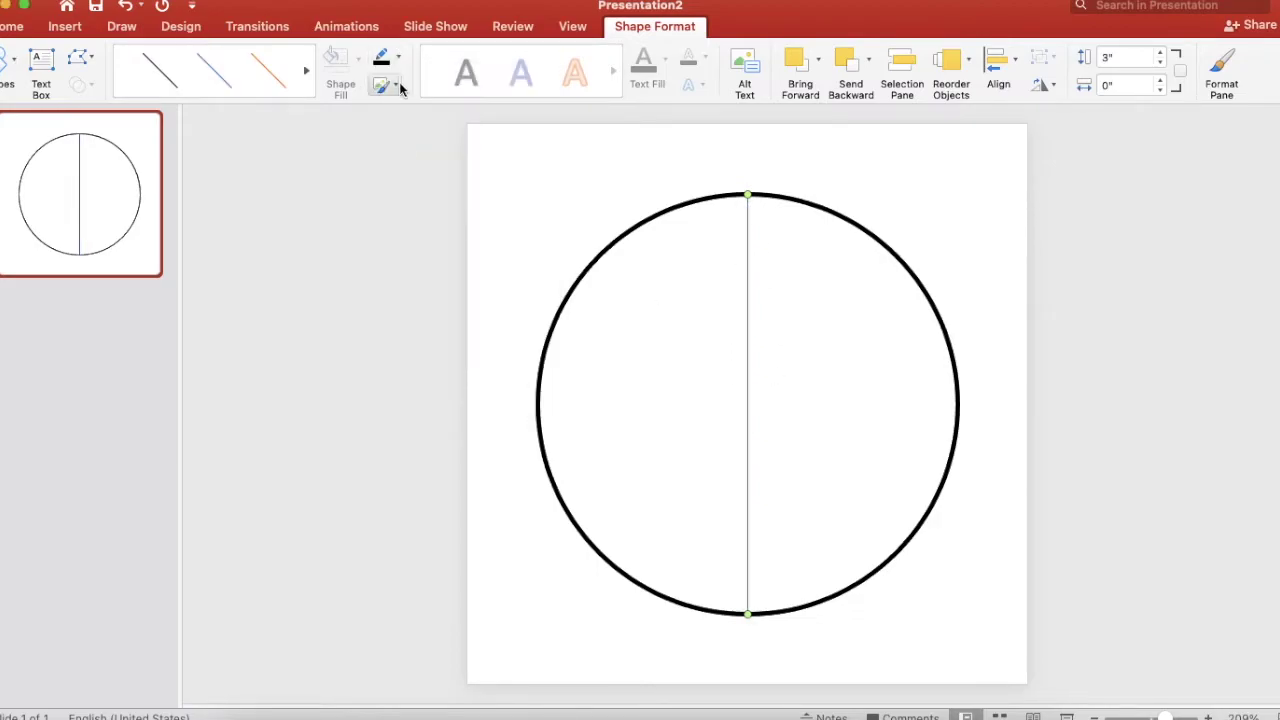
pyautogui.click(398, 58)
pyautogui.moveTo(440, 327)
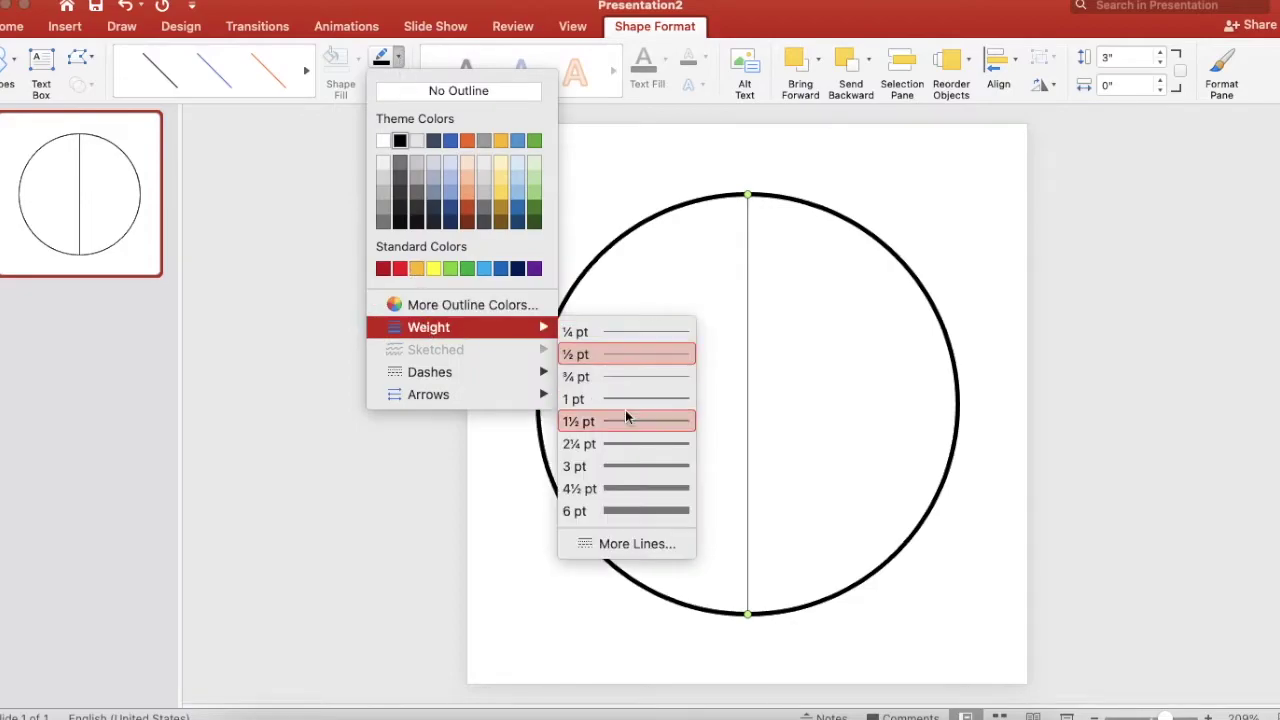
pyautogui.click(627, 441)
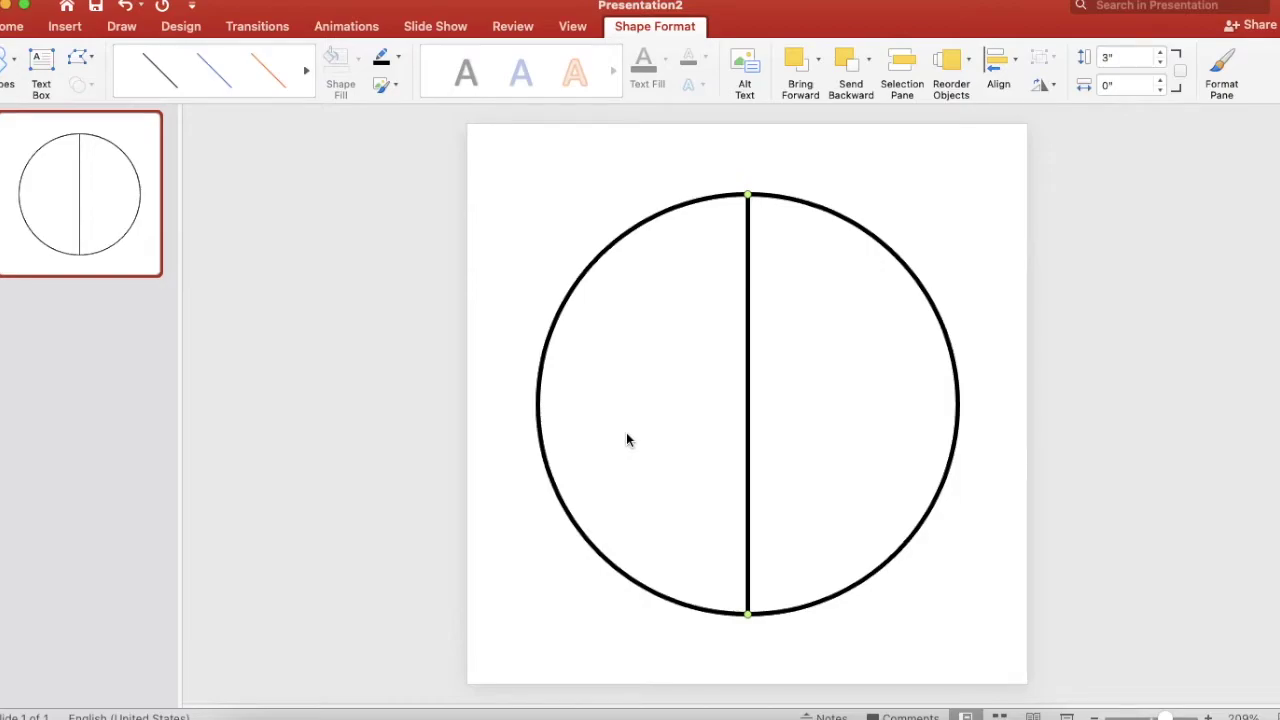
# Step: Duplicate the vertical line and attach the copy's ends to the circle's rightmost and leftmost points as a horizontal diameter
pyautogui.press('super+v')
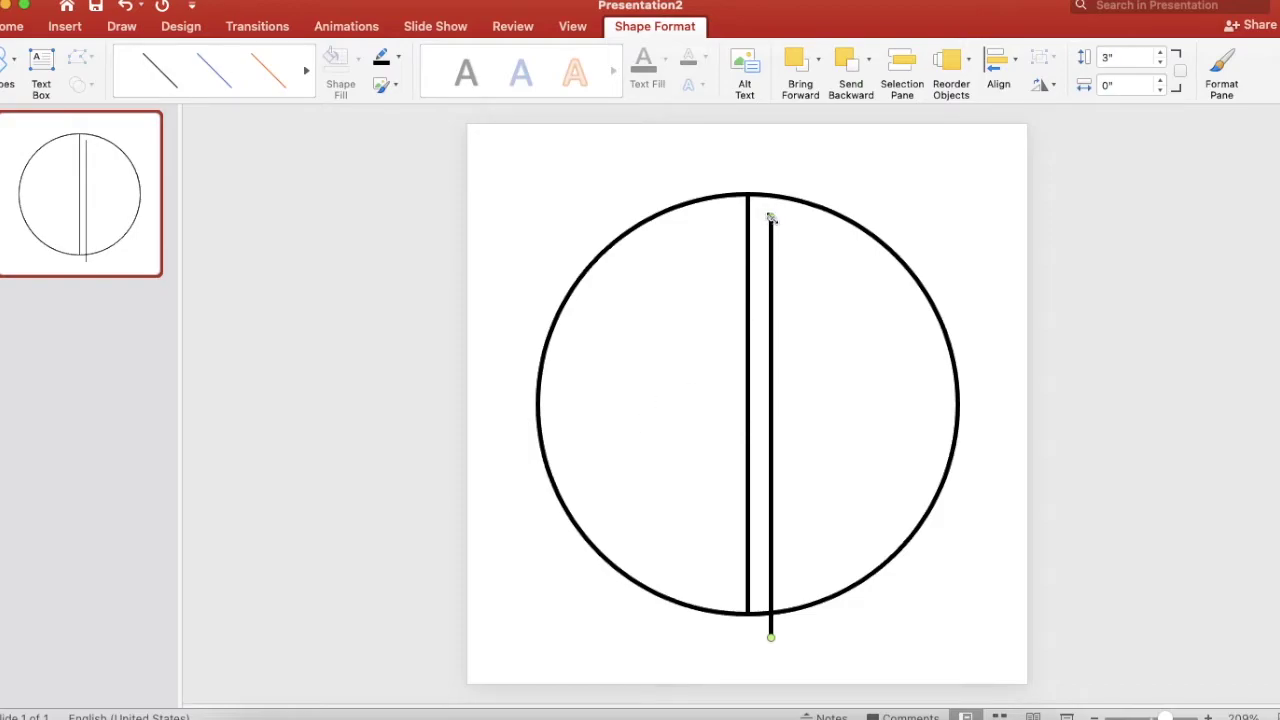
pyautogui.moveTo(771, 218); pyautogui.dragTo(957, 404)
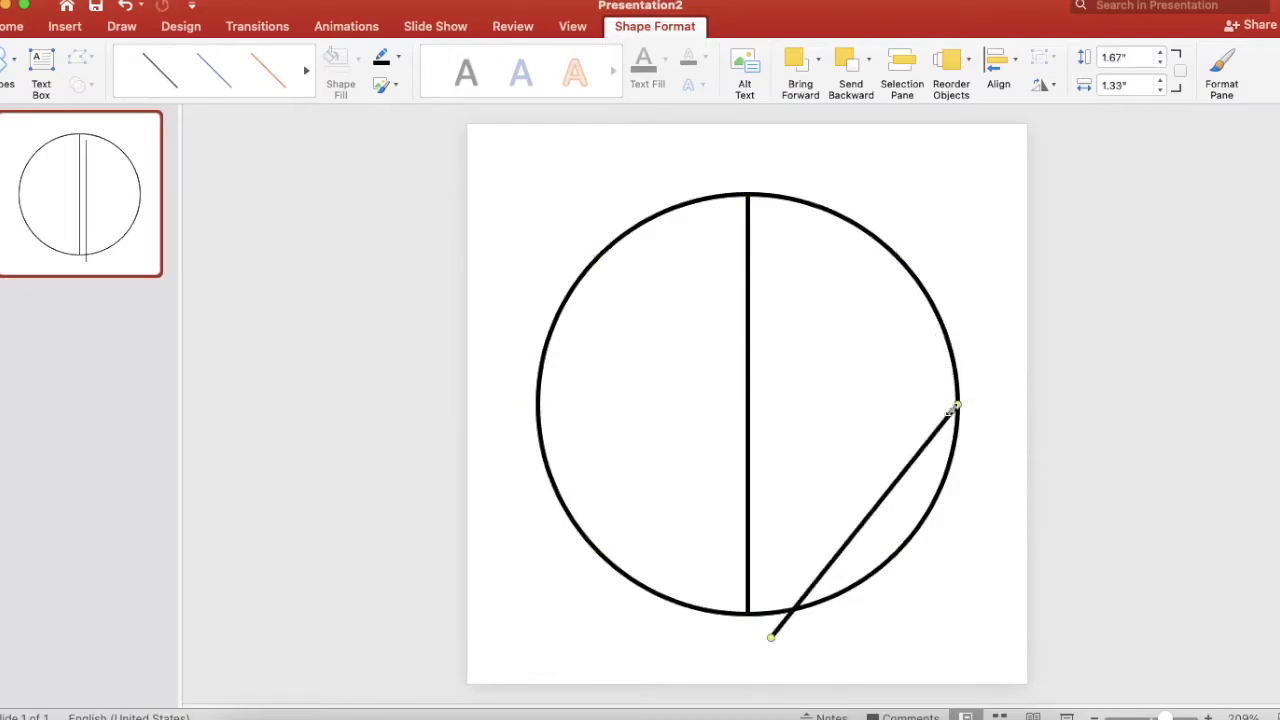
pyautogui.moveTo(770, 634); pyautogui.dragTo(537, 404)
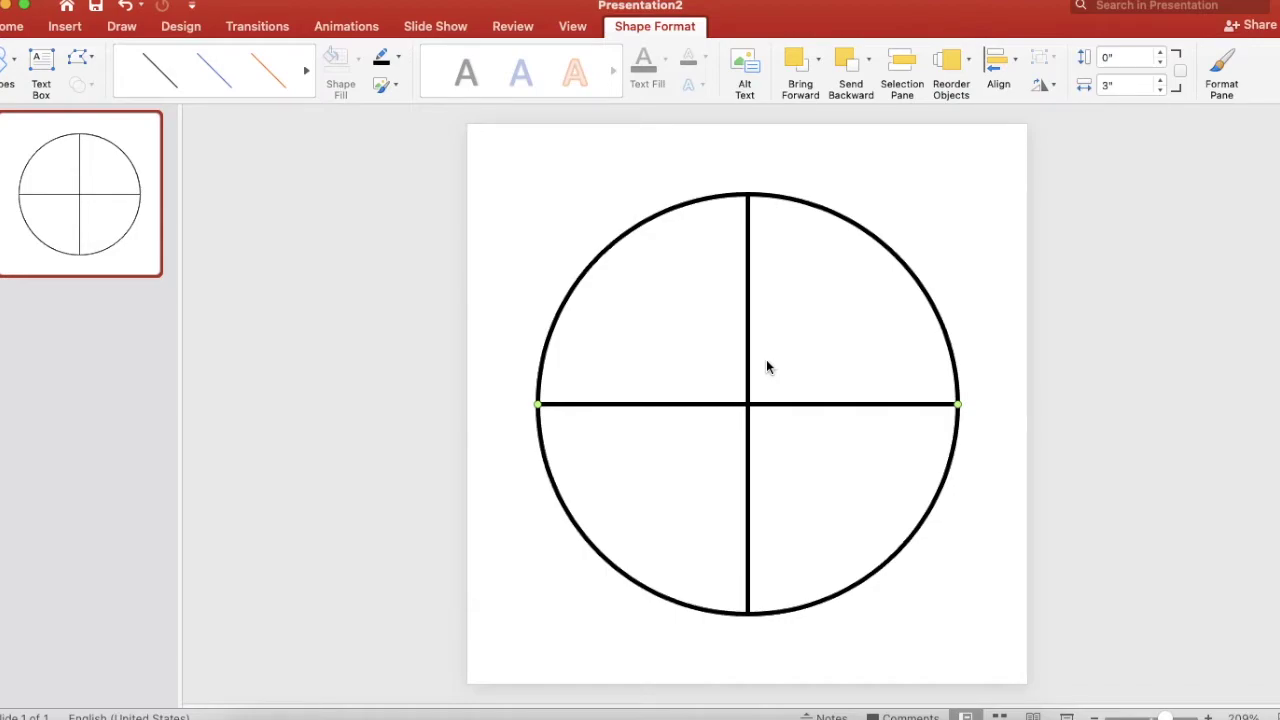
pyautogui.click(613, 200)
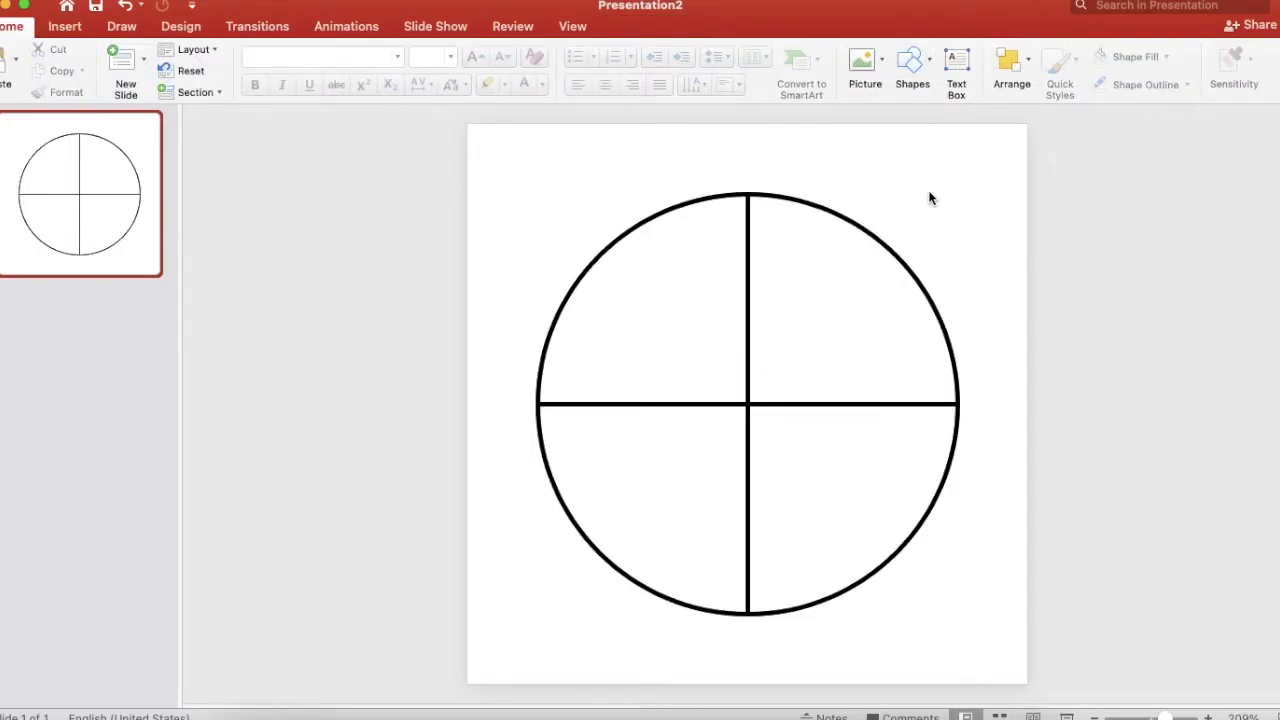
# Step: Insert a 1" by 1" arc shape over the circle's upper-right area
pyautogui.click(907, 63)
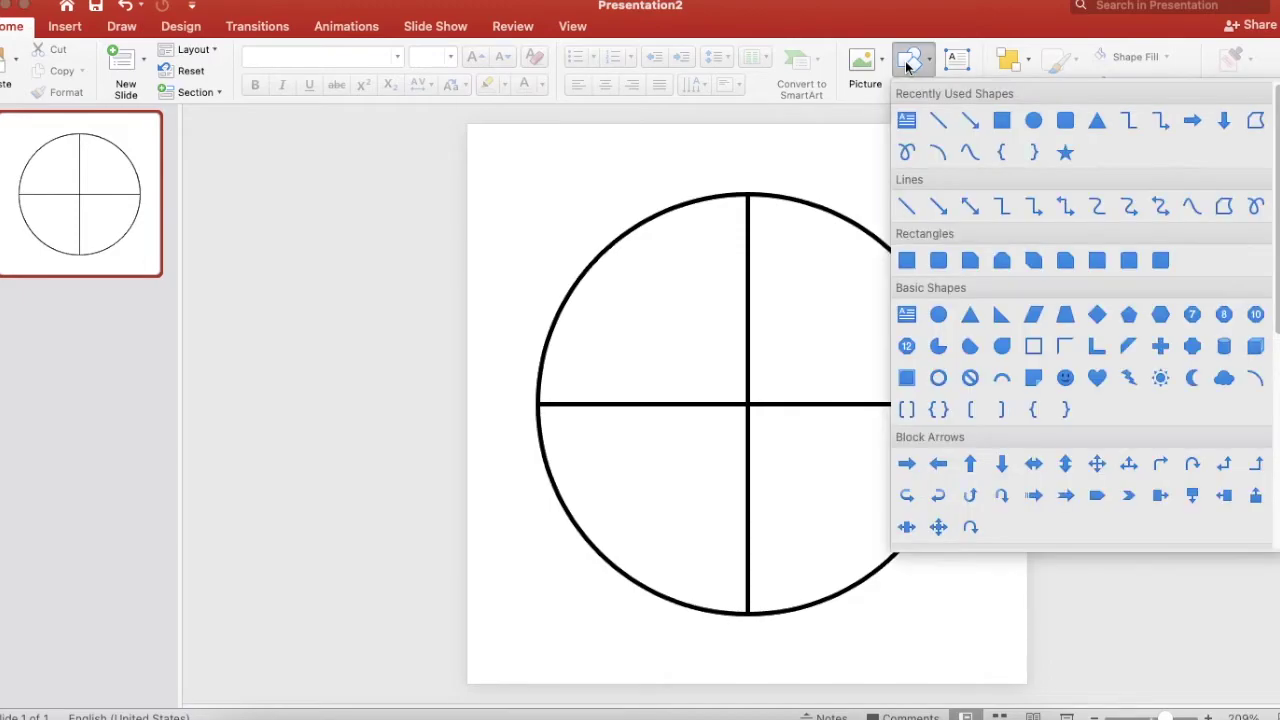
pyautogui.click(936, 154)
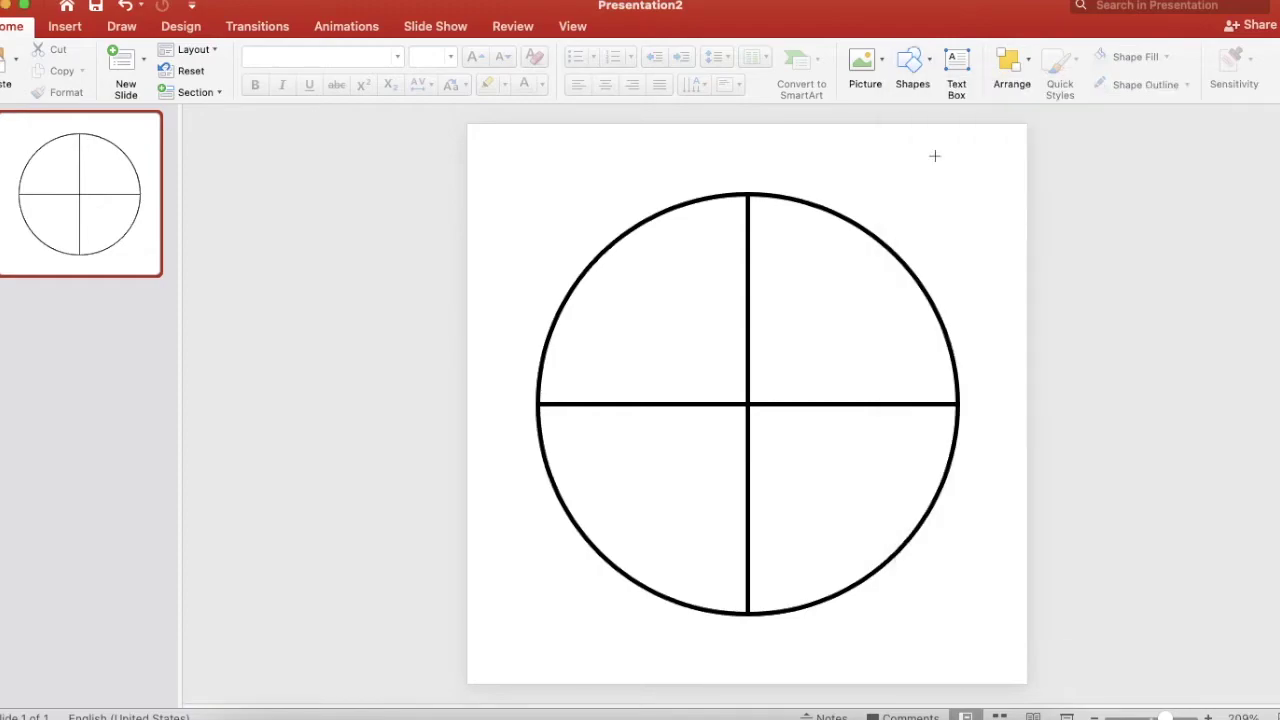
pyautogui.click(813, 168)
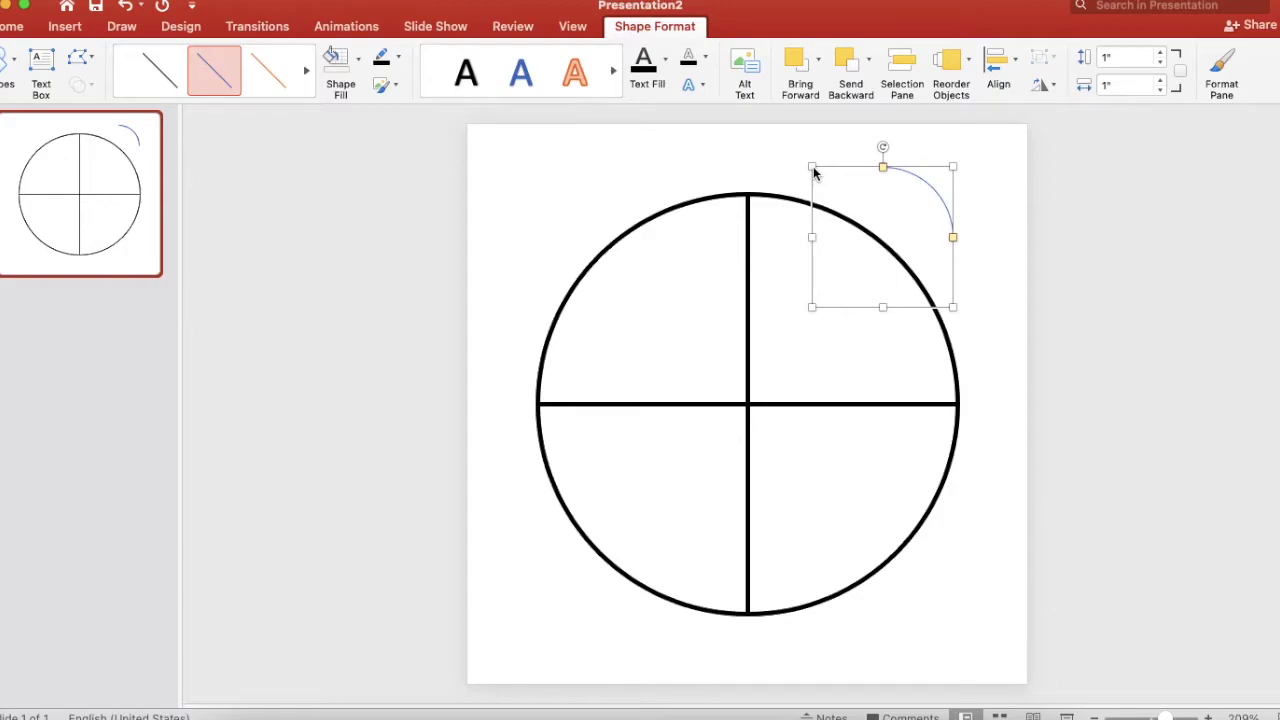
# Step: Set the arc's height and width to 3" and move it just outside the circle's upper-right quarter
pyautogui.click(1123, 62)
pyautogui.write('3')
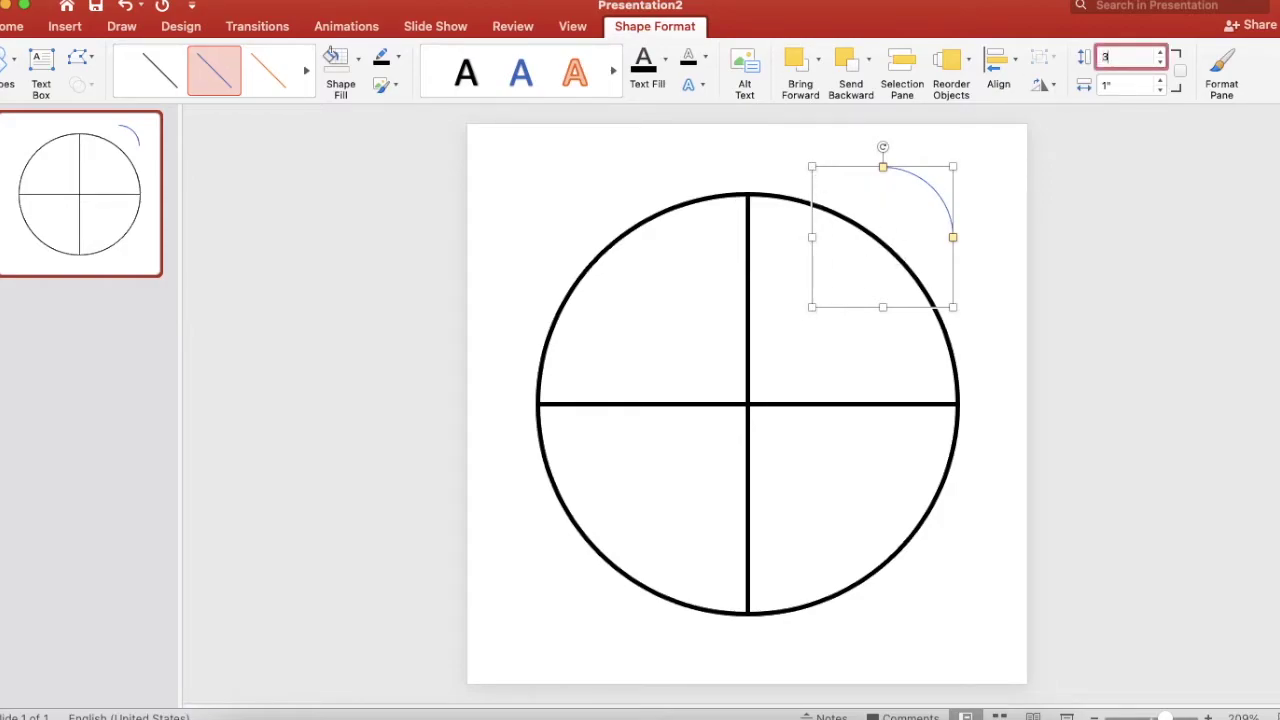
pyautogui.press('Return')
pyautogui.press('Escape')
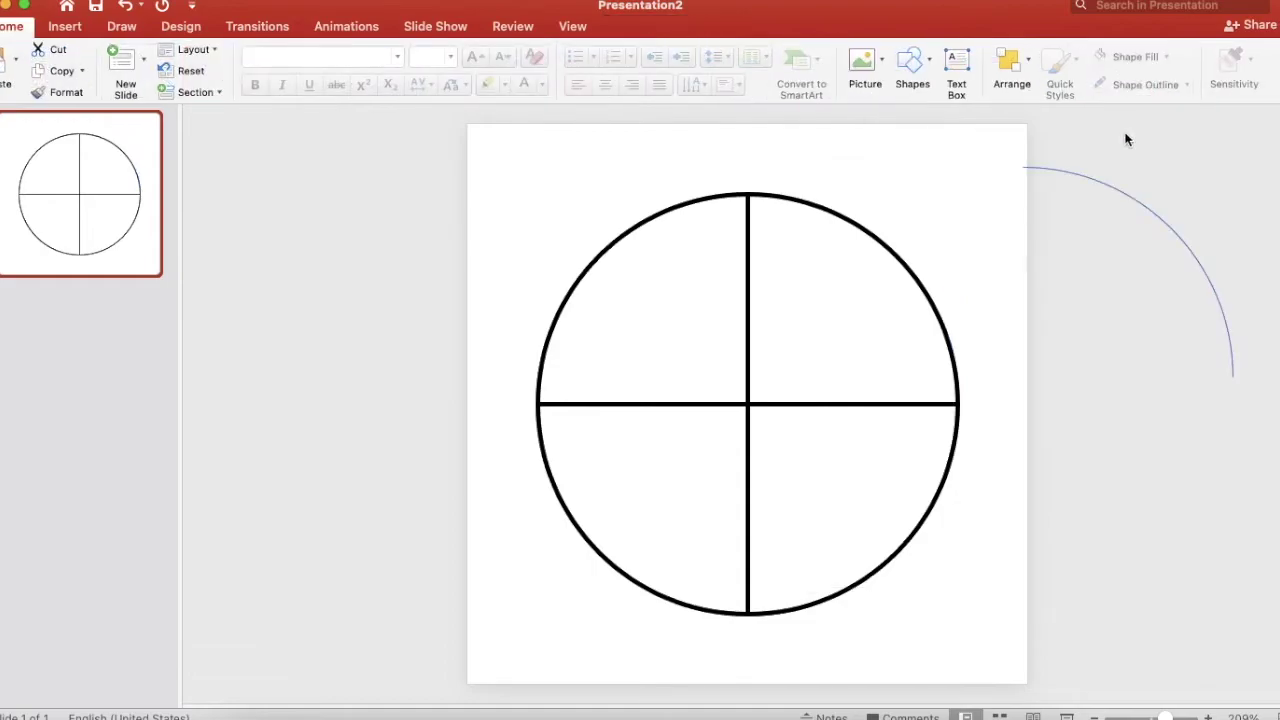
pyautogui.moveTo(1136, 200); pyautogui.dragTo(872, 200)
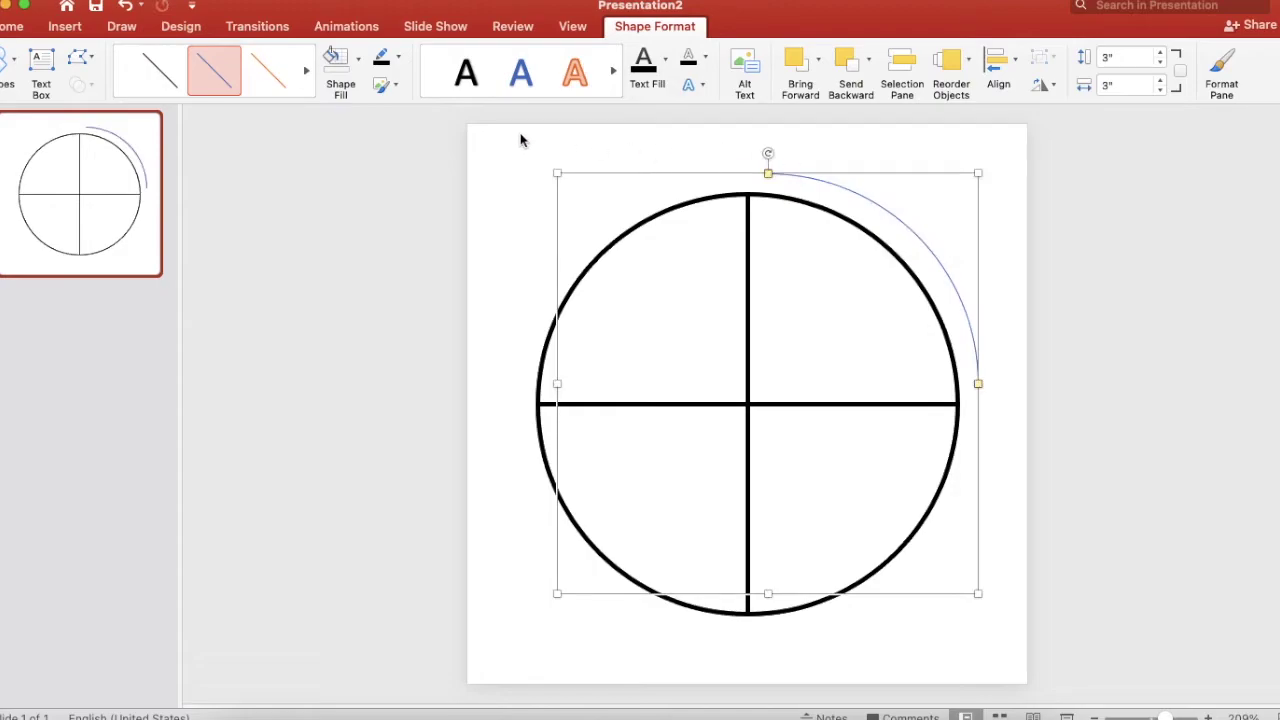
# Step: Give the arc a light blue 2¼ pt outline and align it onto the circle's upper-right quarter
pyautogui.click(399, 60)
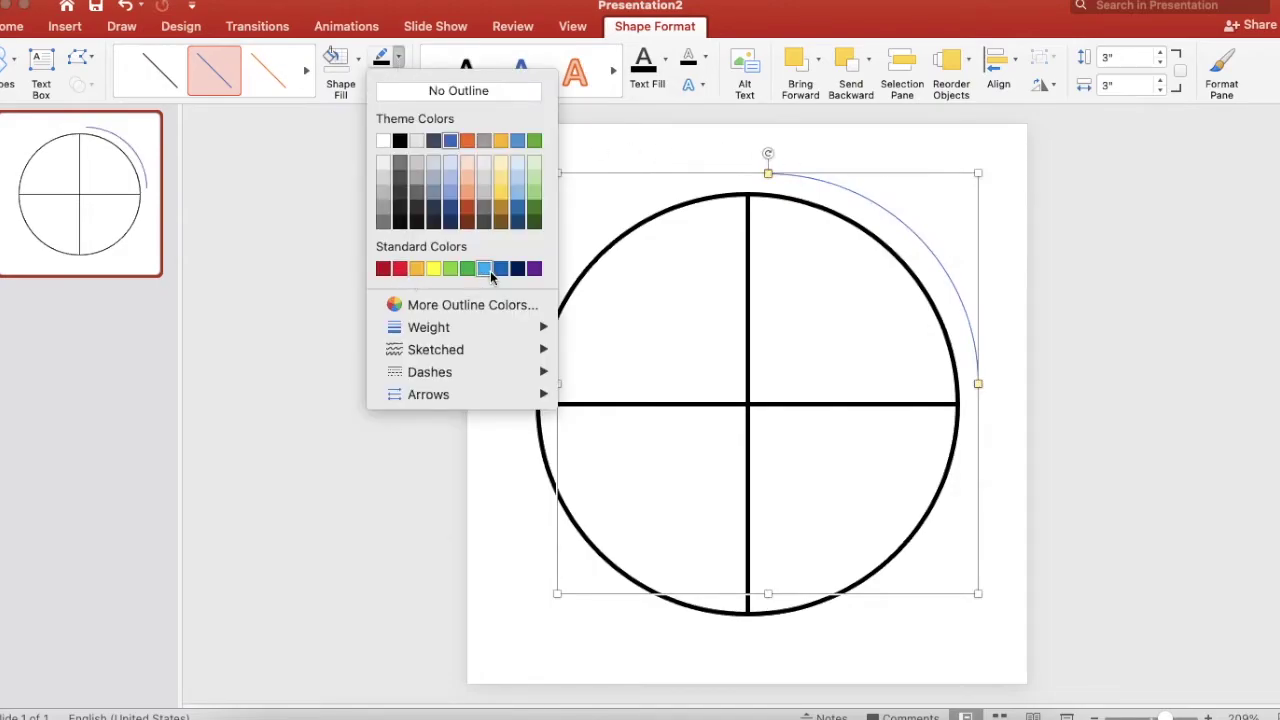
pyautogui.click(488, 270)
pyautogui.click(399, 60)
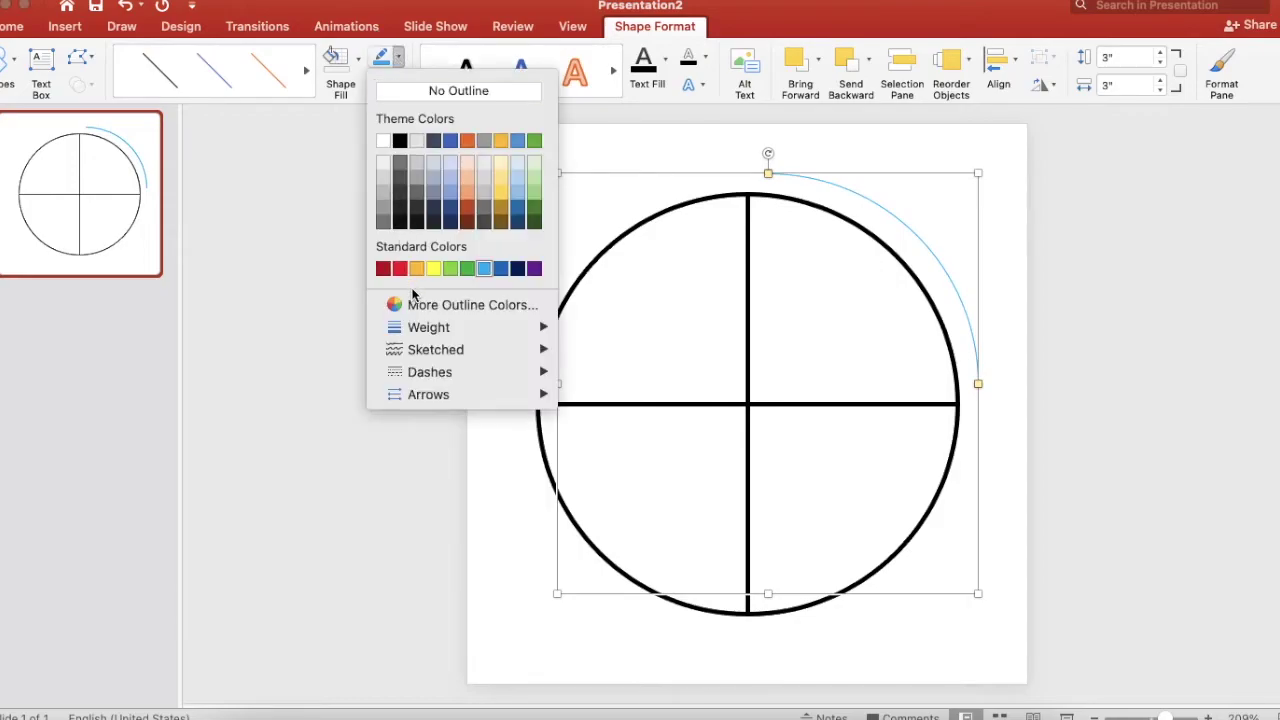
pyautogui.moveTo(418, 328)
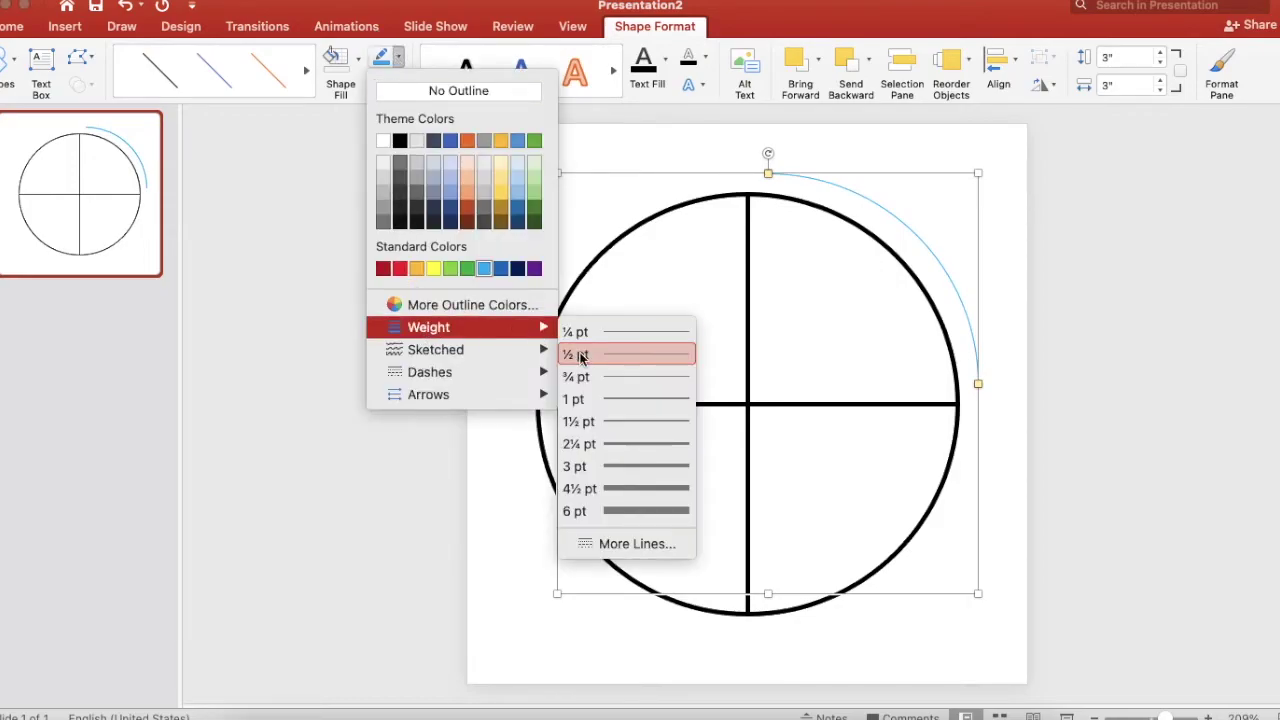
pyautogui.click(601, 445)
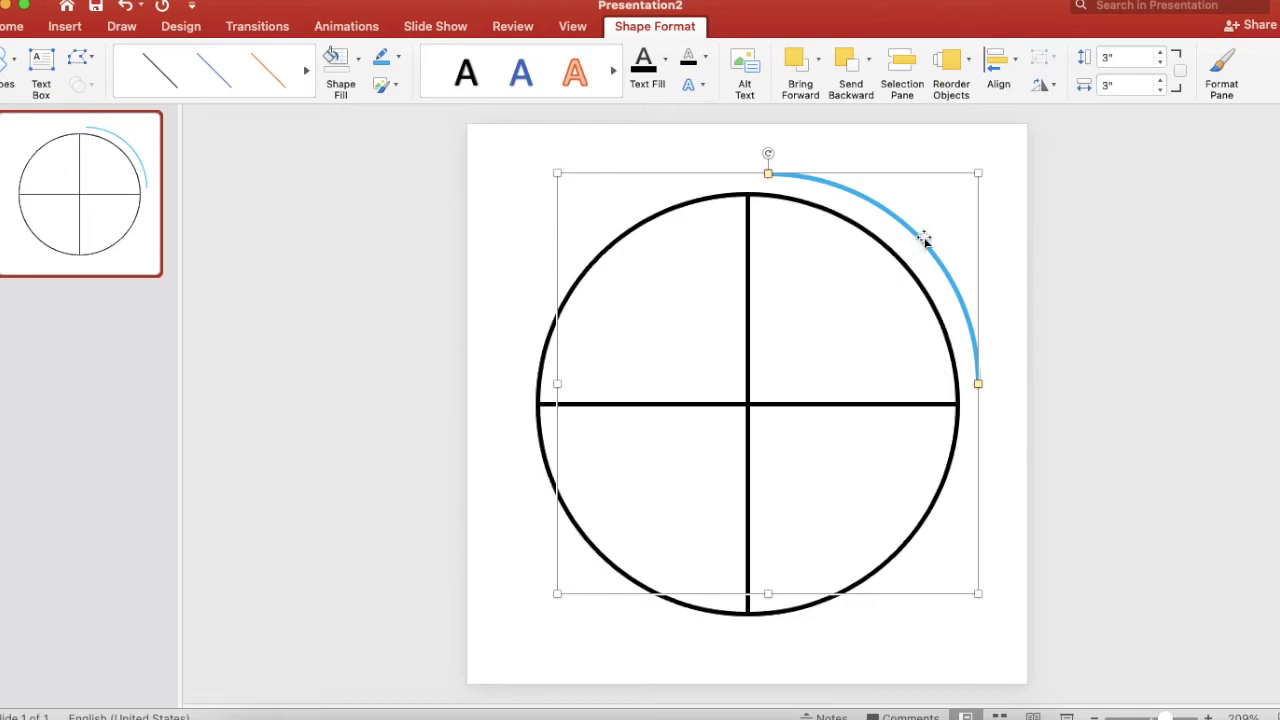
pyautogui.moveTo(919, 241); pyautogui.dragTo(900, 255)
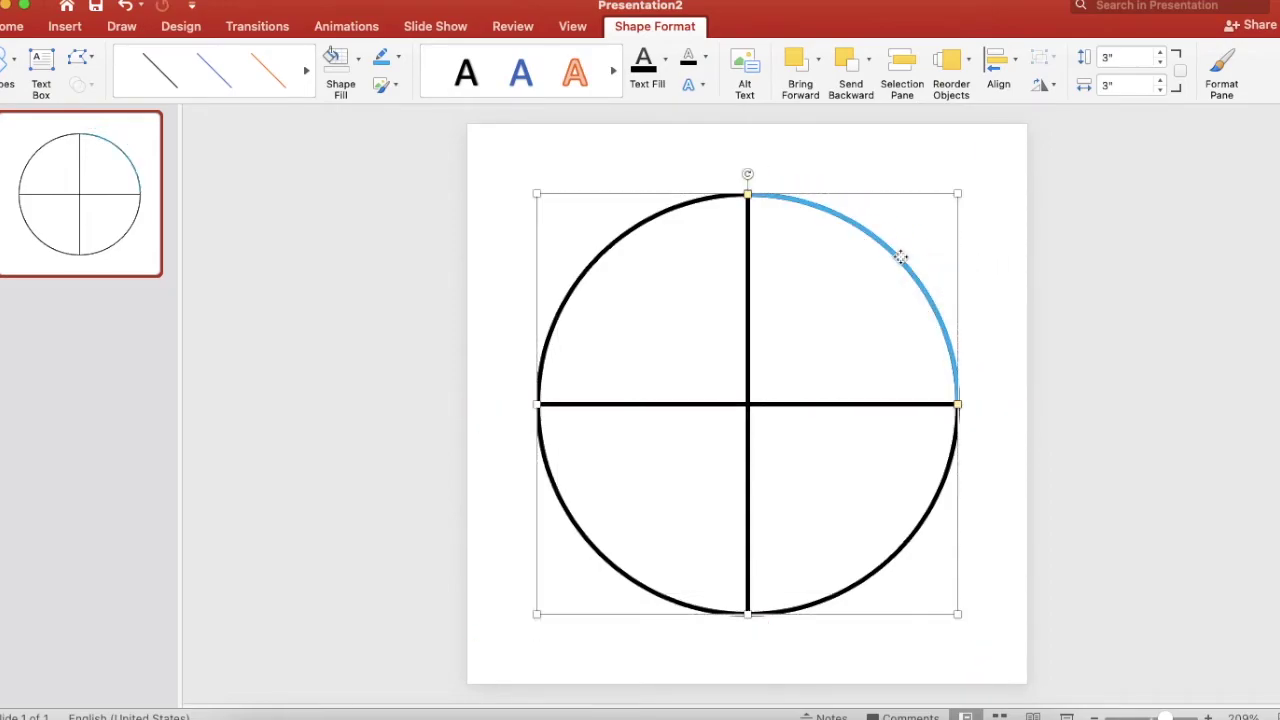
pyautogui.click(1000, 253)
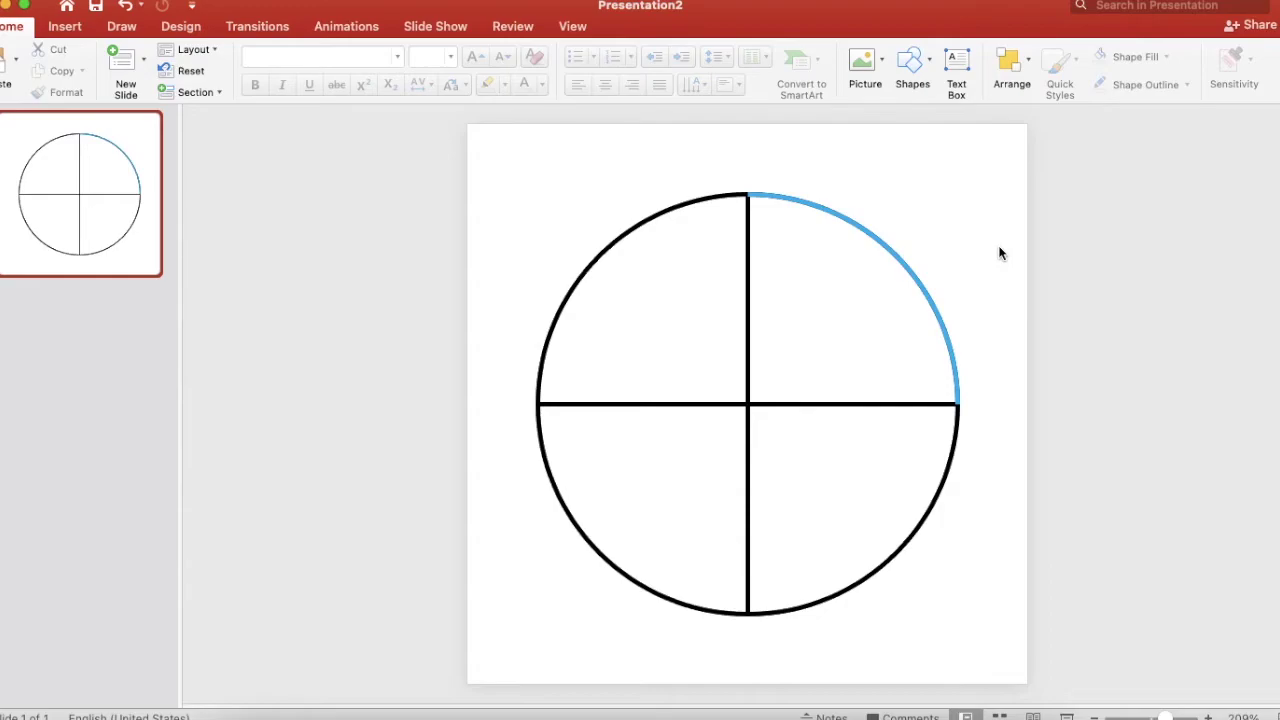
# Step: Fill the arc with light blue, and sweep its end point around the circle and back to the rightmost point
pyautogui.click(889, 249)
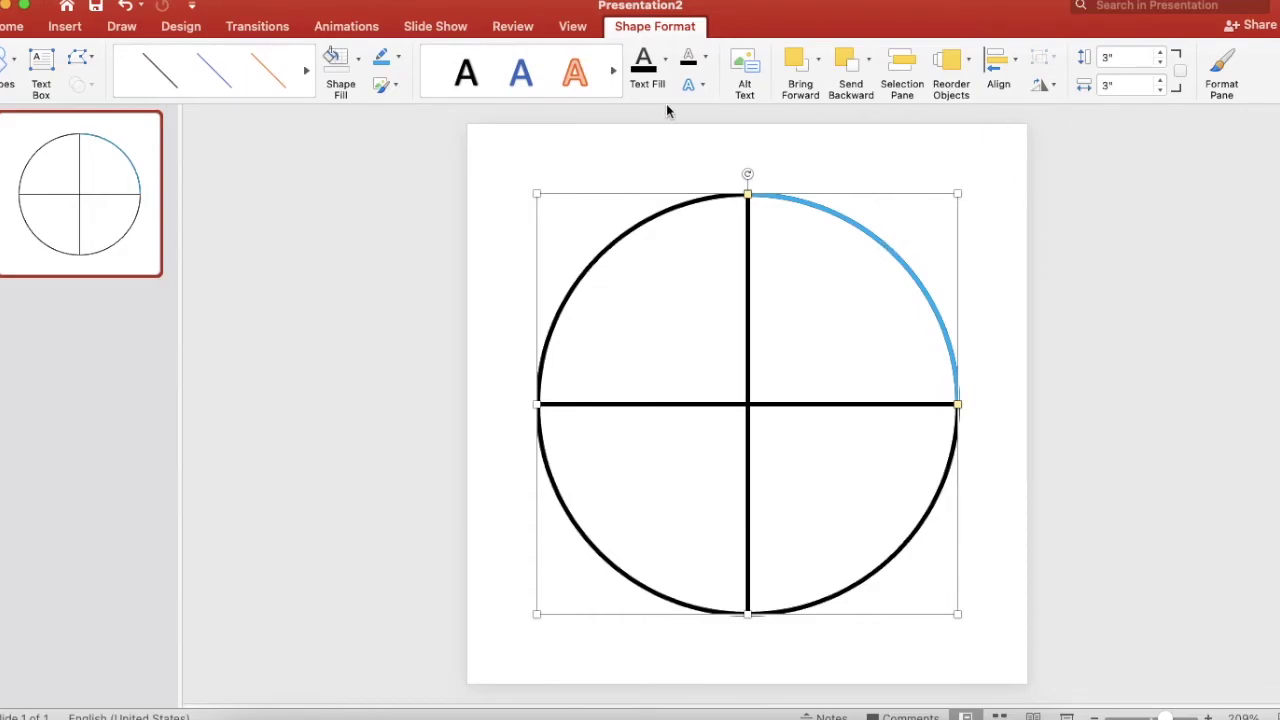
pyautogui.click(358, 62)
pyautogui.click(436, 278)
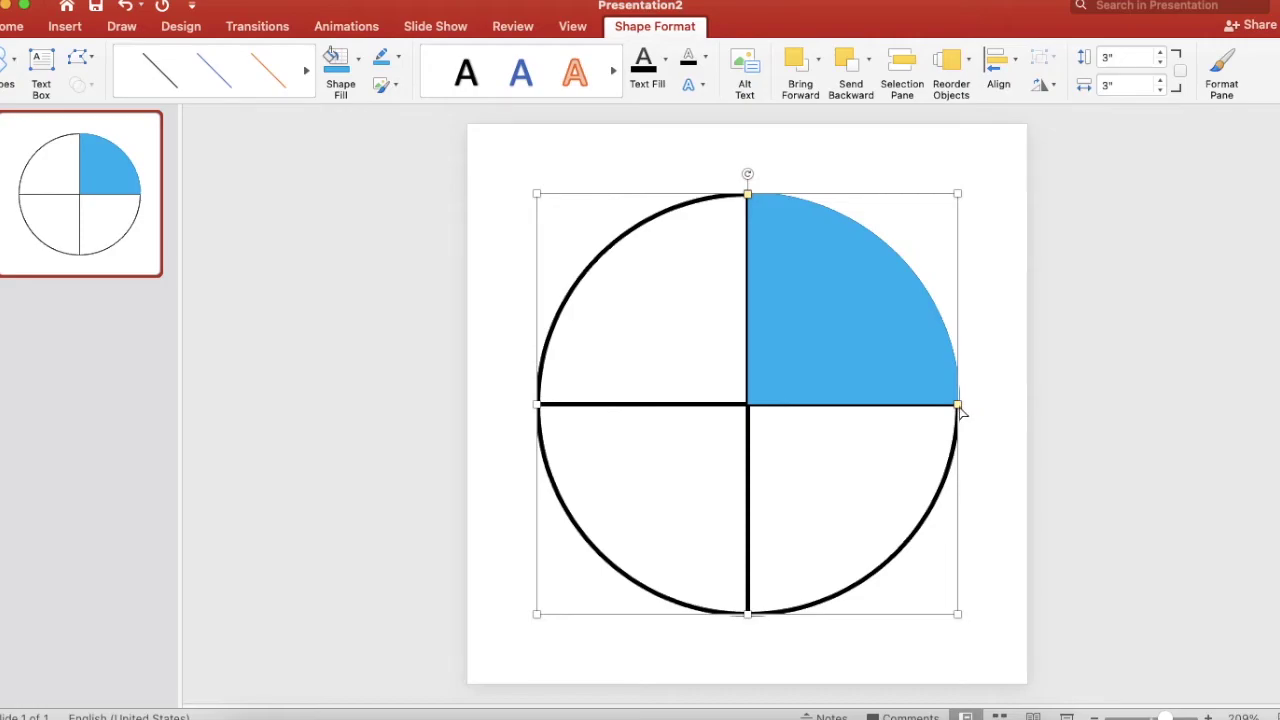
pyautogui.moveTo(958, 405); pyautogui.dragTo(603, 342)
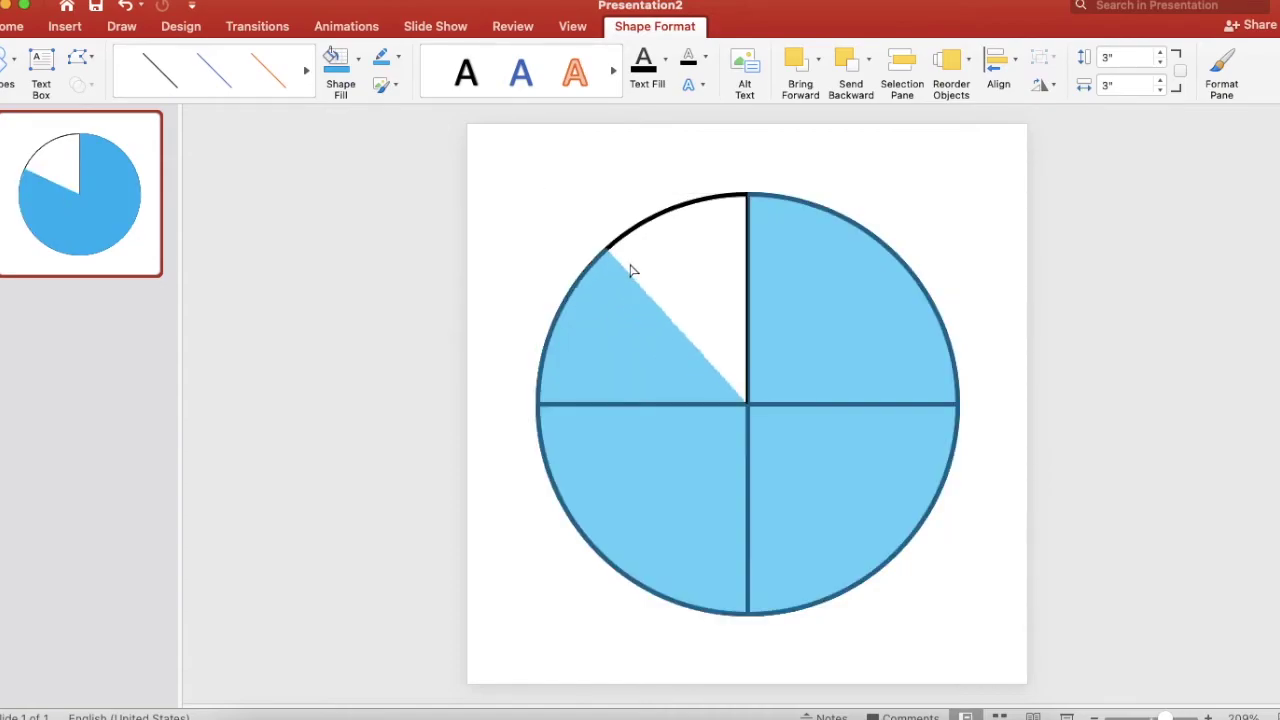
pyautogui.moveTo(626, 266); pyautogui.dragTo(958, 407)
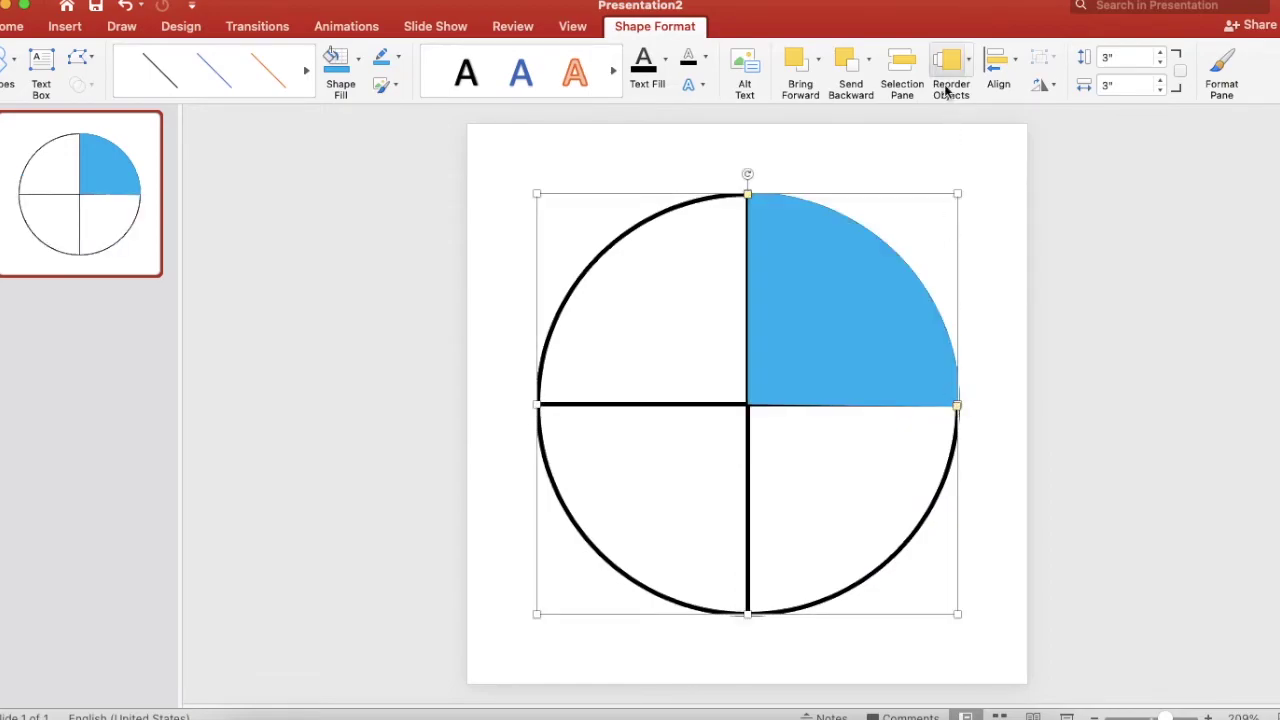
# Step: Send the filled arc to the back, behind the circle outline and dividing lines
pyautogui.click(869, 60)
pyautogui.click(875, 115)
pyautogui.click(871, 156)
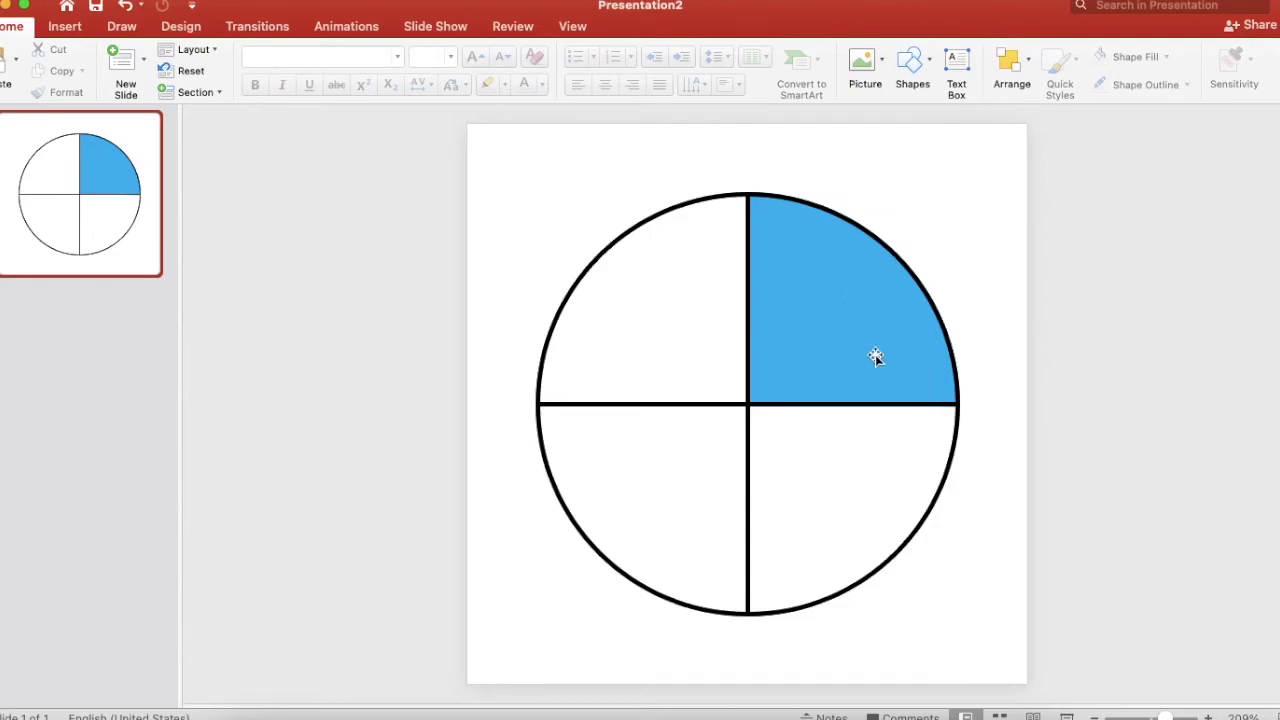
# Step: Fine-tune the blue arc's end point so its lower edge lines up with the horizontal dividing line
pyautogui.click(829, 346)
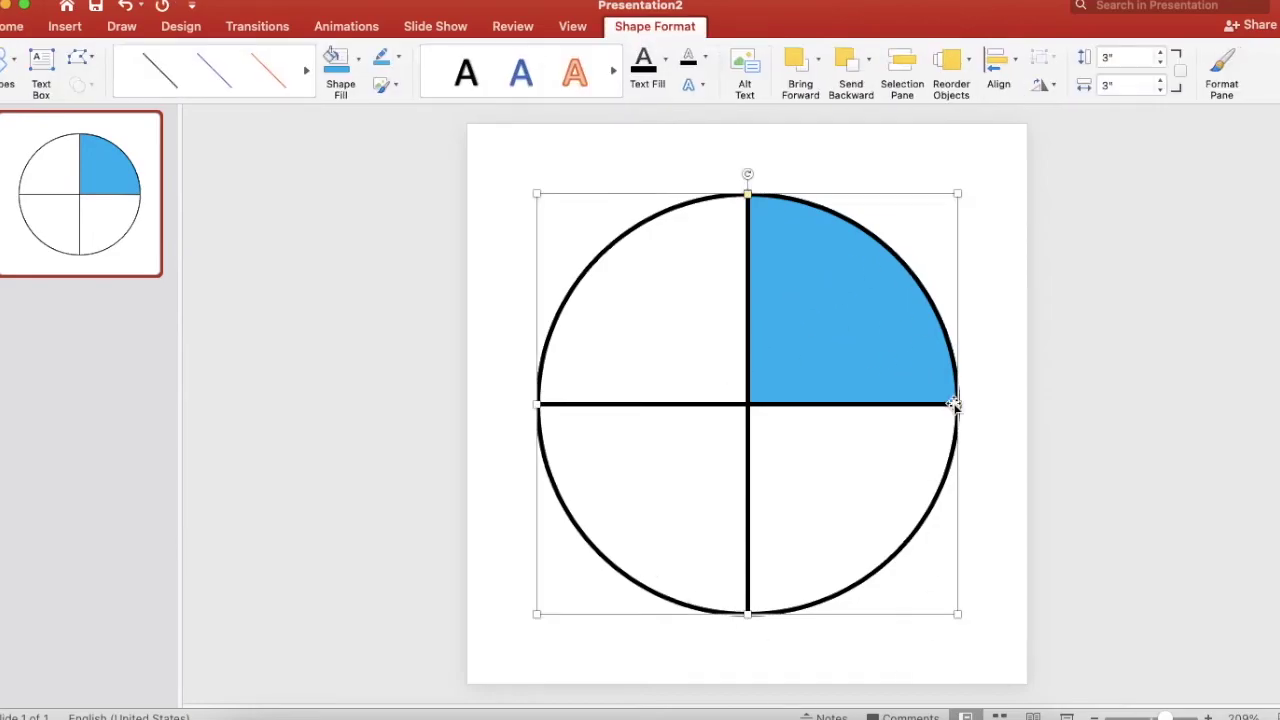
pyautogui.moveTo(955, 404)
pyautogui.mouseDown()
pyautogui.moveTo(926, 515)
pyautogui.moveTo(823, 566)
pyautogui.moveTo(896, 527)
pyautogui.moveTo(957, 404)
pyautogui.mouseUp()
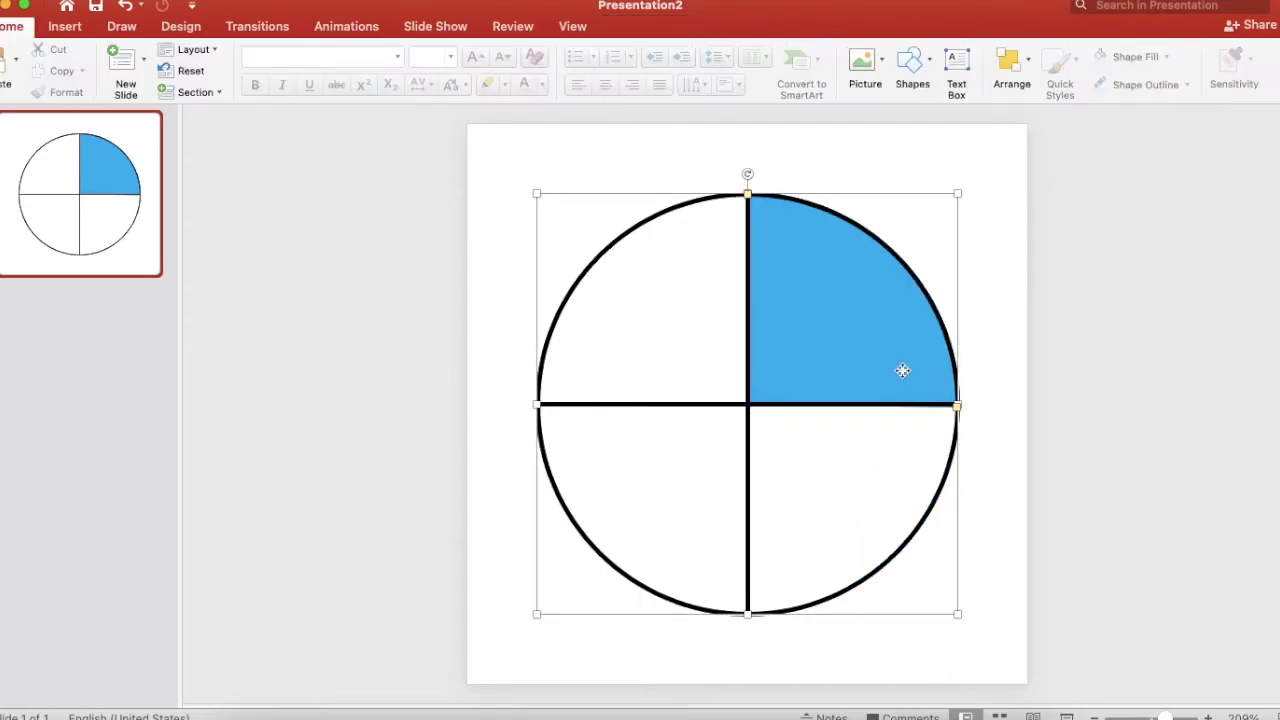
pyautogui.click(957, 404)
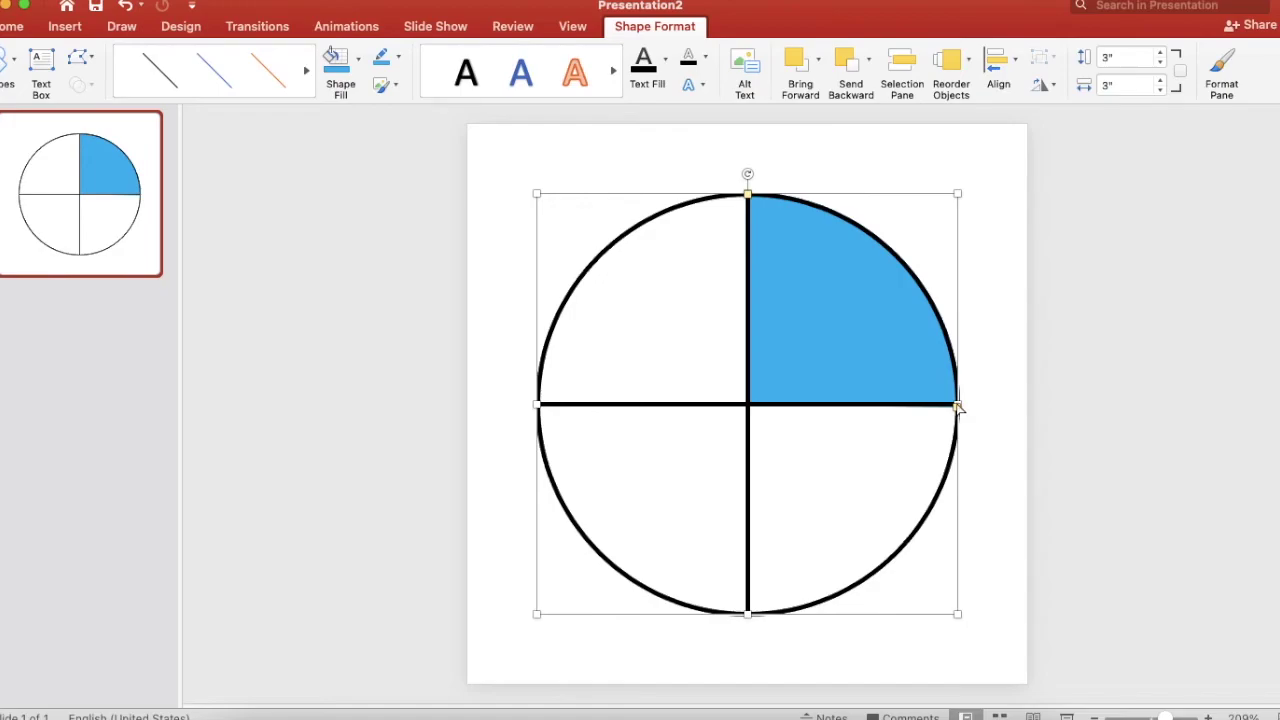
pyautogui.click(957, 404)
pyautogui.click(983, 424)
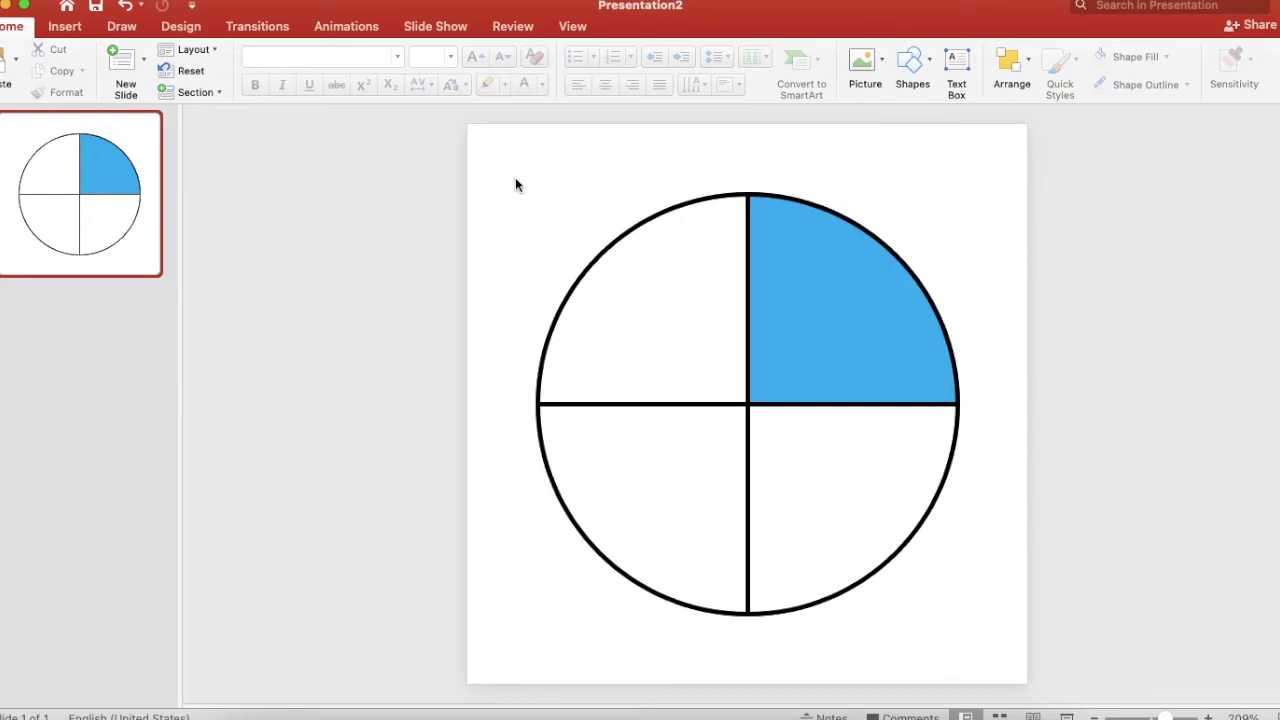
# Step: Group the circle, both dividing lines and the blue quarter into one object
pyautogui.moveTo(497, 160); pyautogui.dragTo(1001, 630)
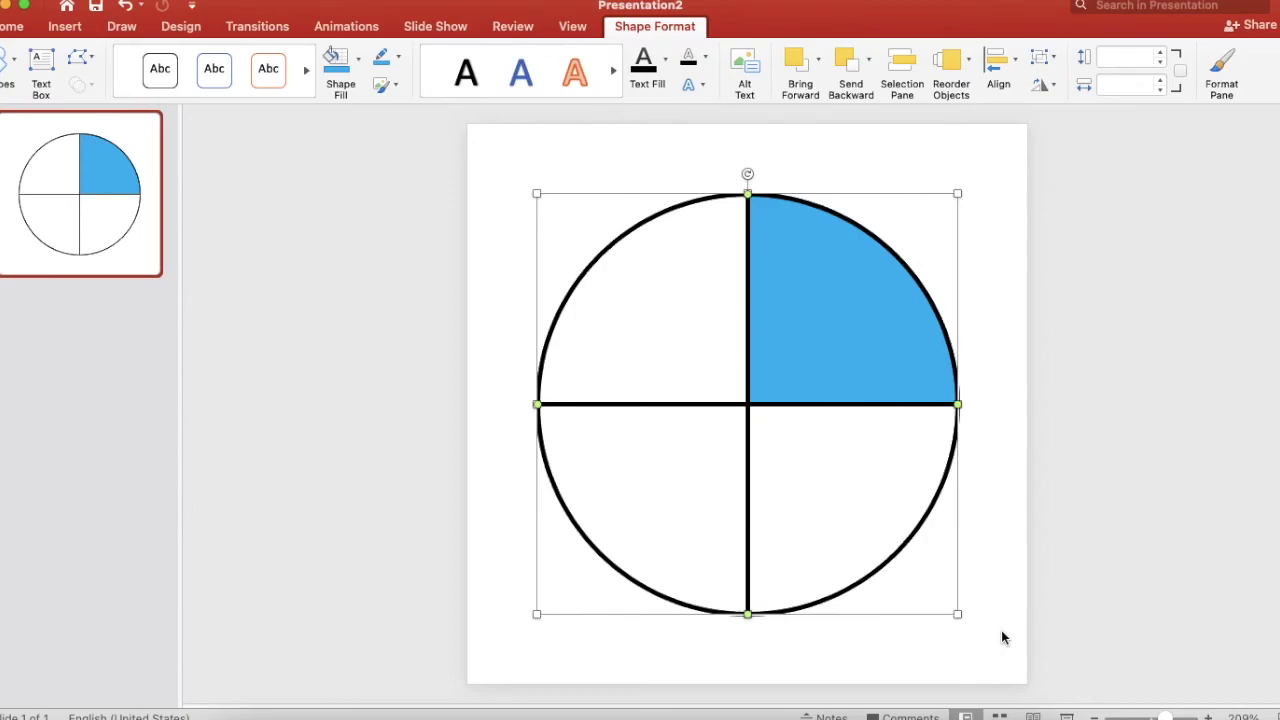
pyautogui.rightClick(815, 355)
pyautogui.moveTo(873, 436)
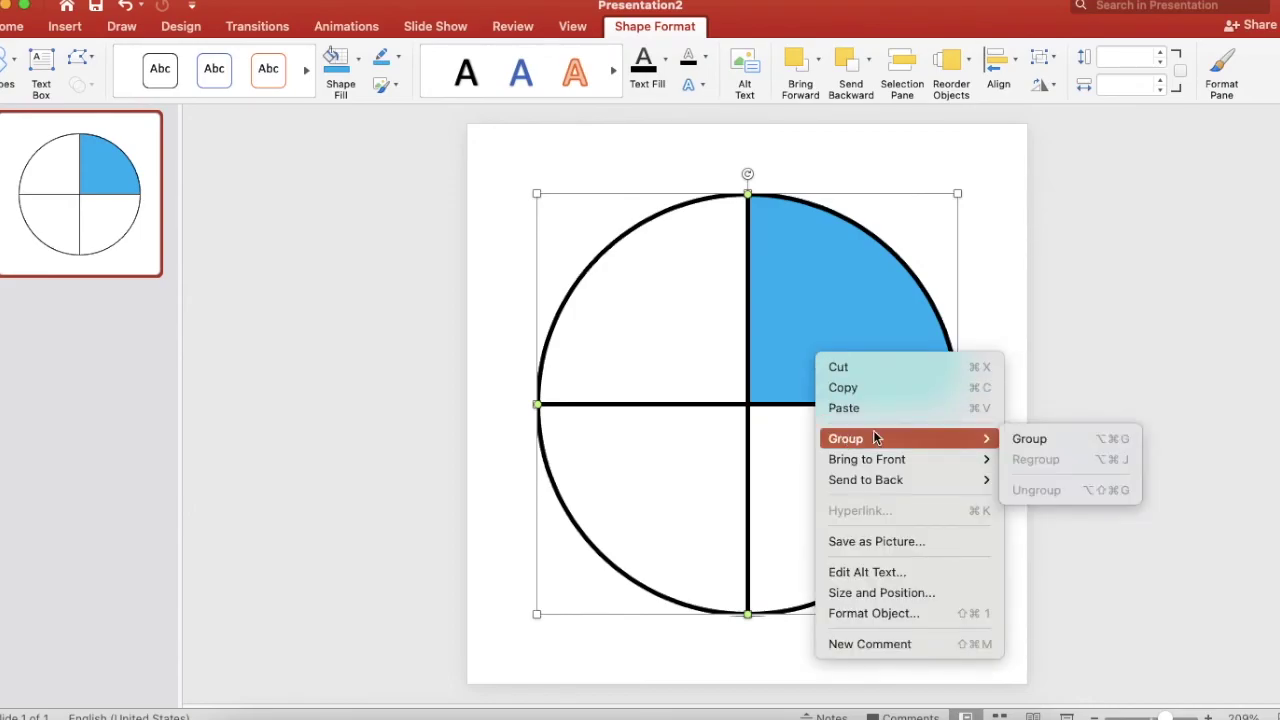
pyautogui.click(1030, 438)
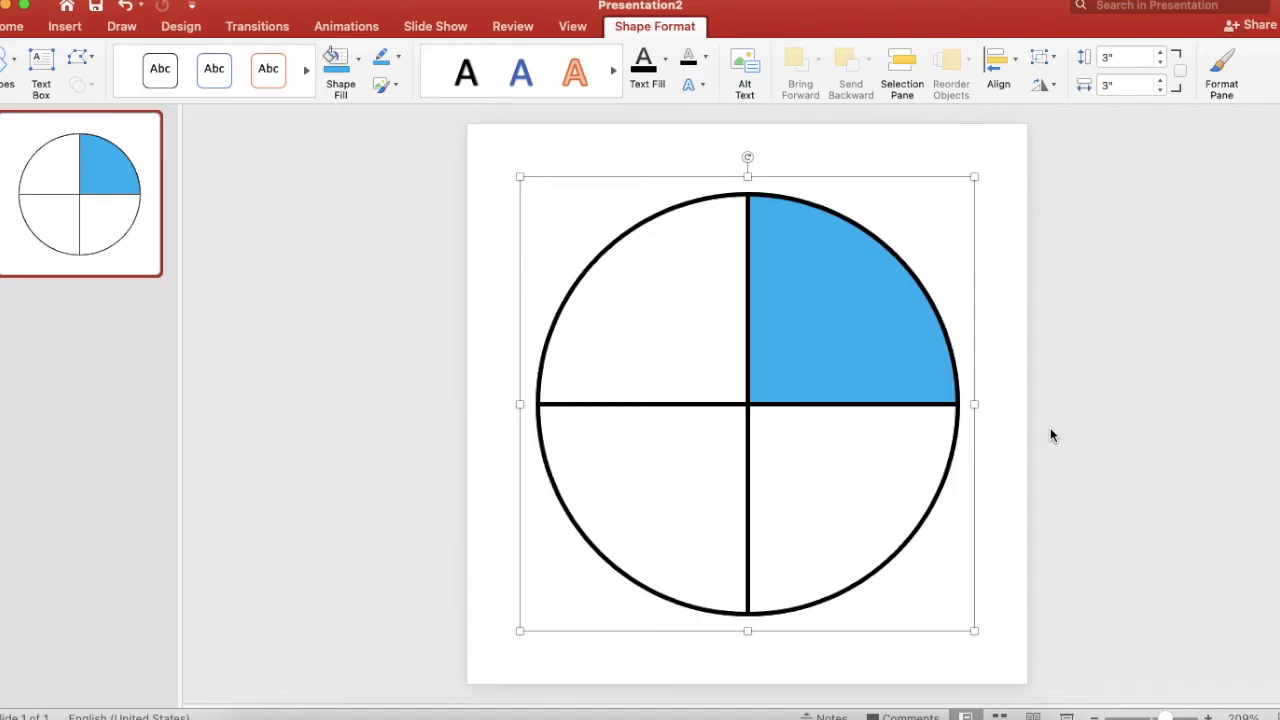
# Step: Save the grouped fraction circle as a PNG picture named fraction on the Desktop
pyautogui.rightClick(878, 394)
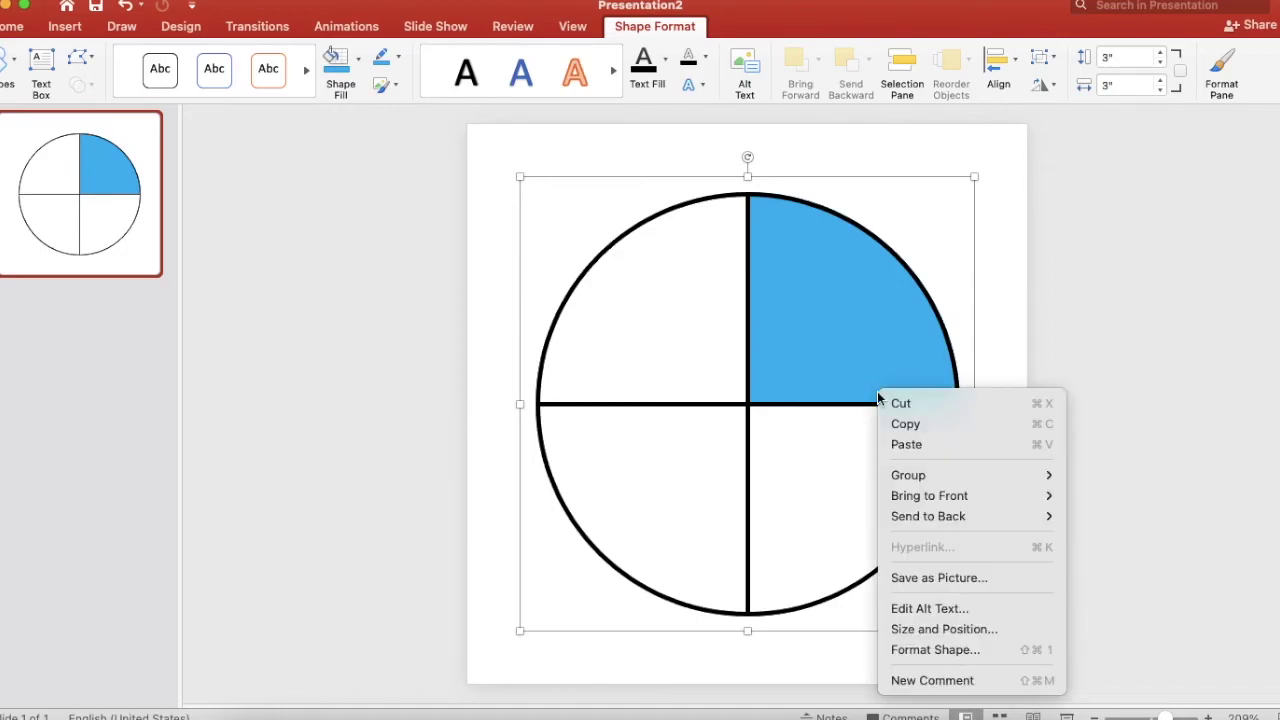
pyautogui.click(919, 578)
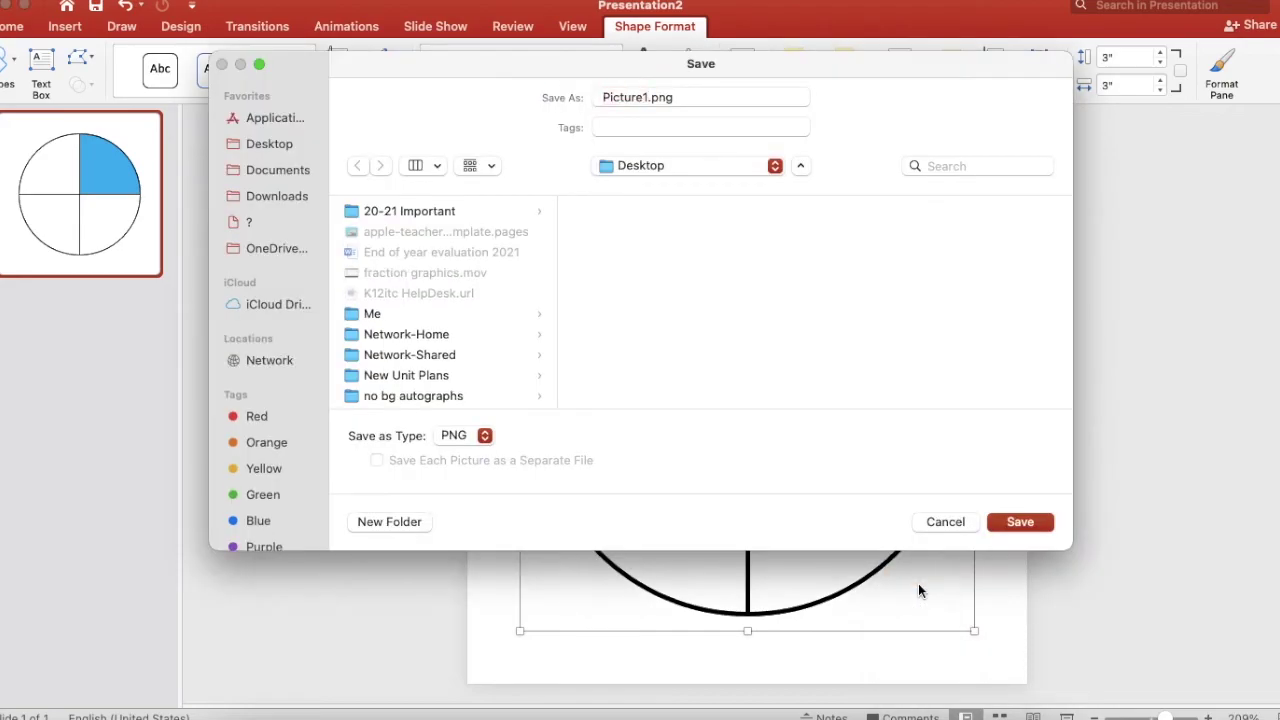
pyautogui.click(715, 167)
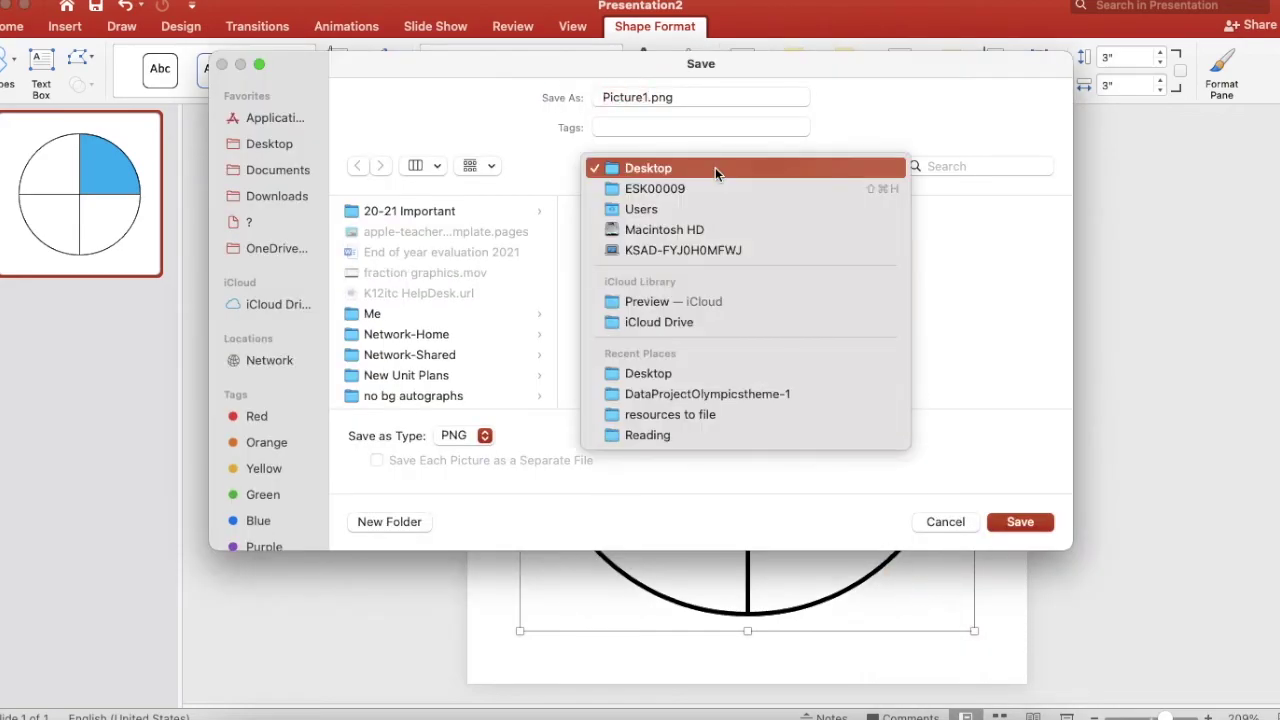
pyautogui.click(715, 167)
pyautogui.moveTo(648, 97); pyautogui.dragTo(598, 97)
pyautogui.write('fraction')
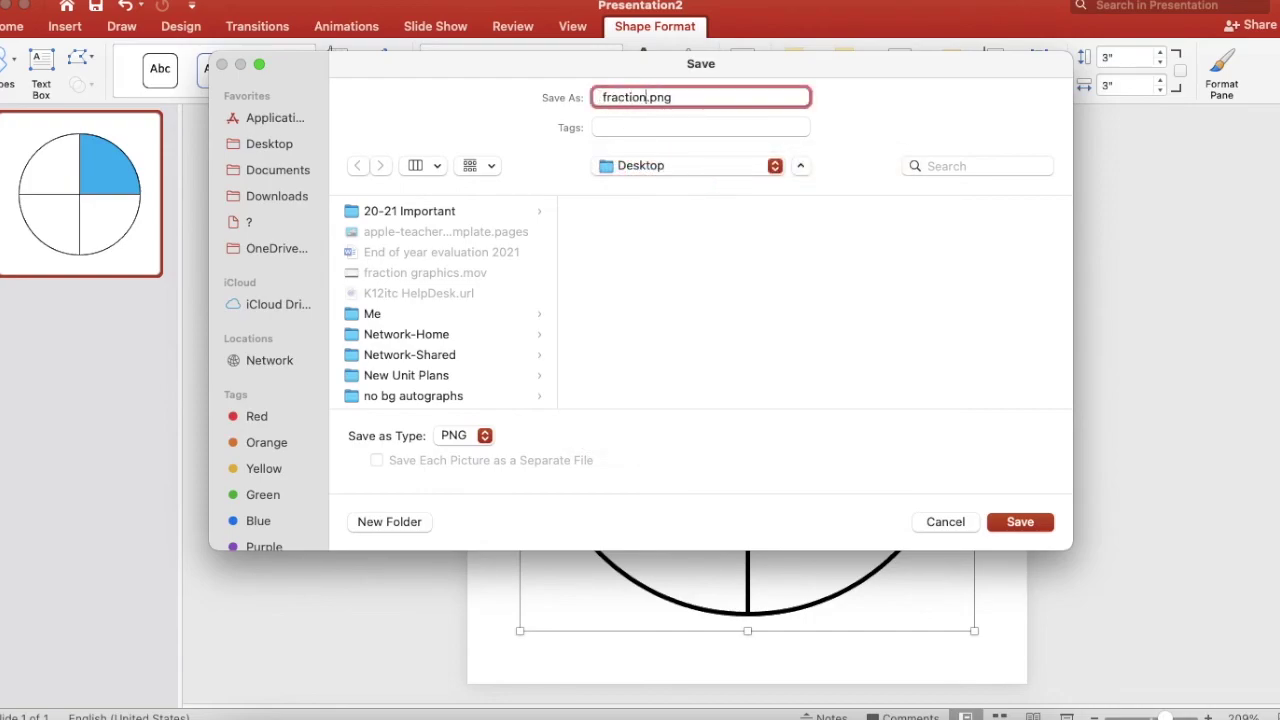
pyautogui.press('Return')
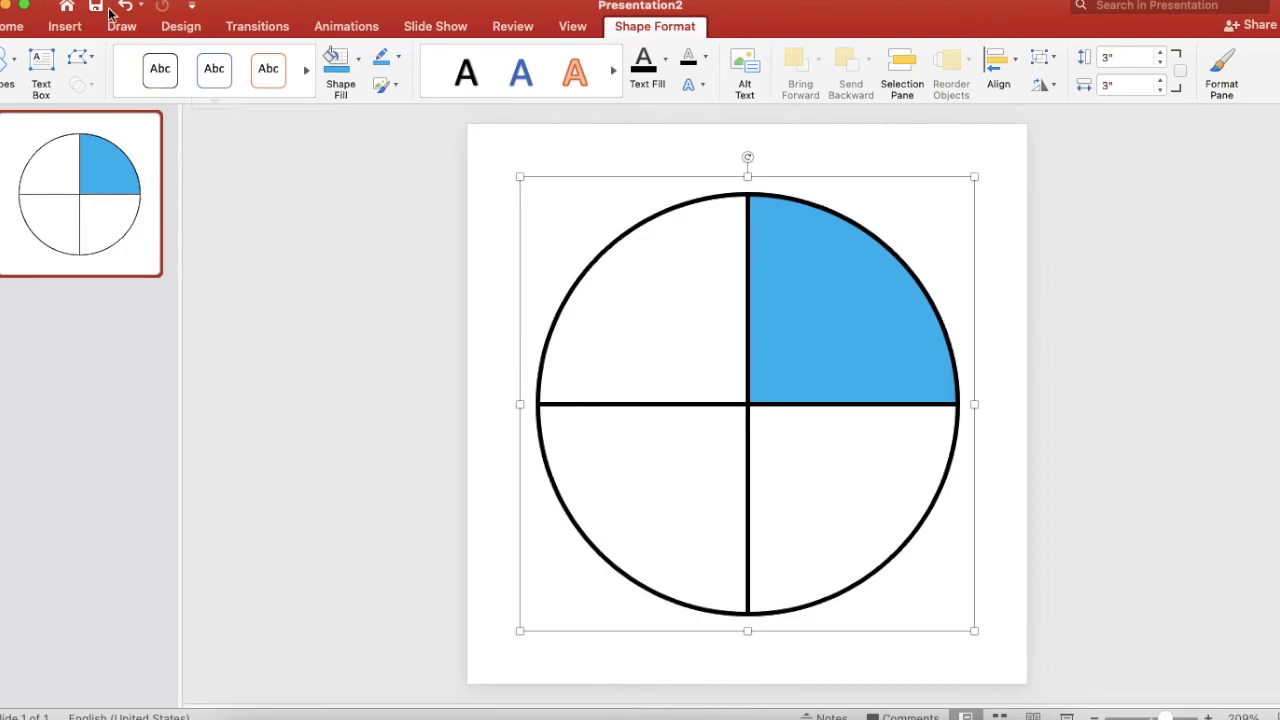
# Step: Minimize the Presentation2 window and add a blank slide after the Fractions slide in Presentation1
pyautogui.click(10, 5)
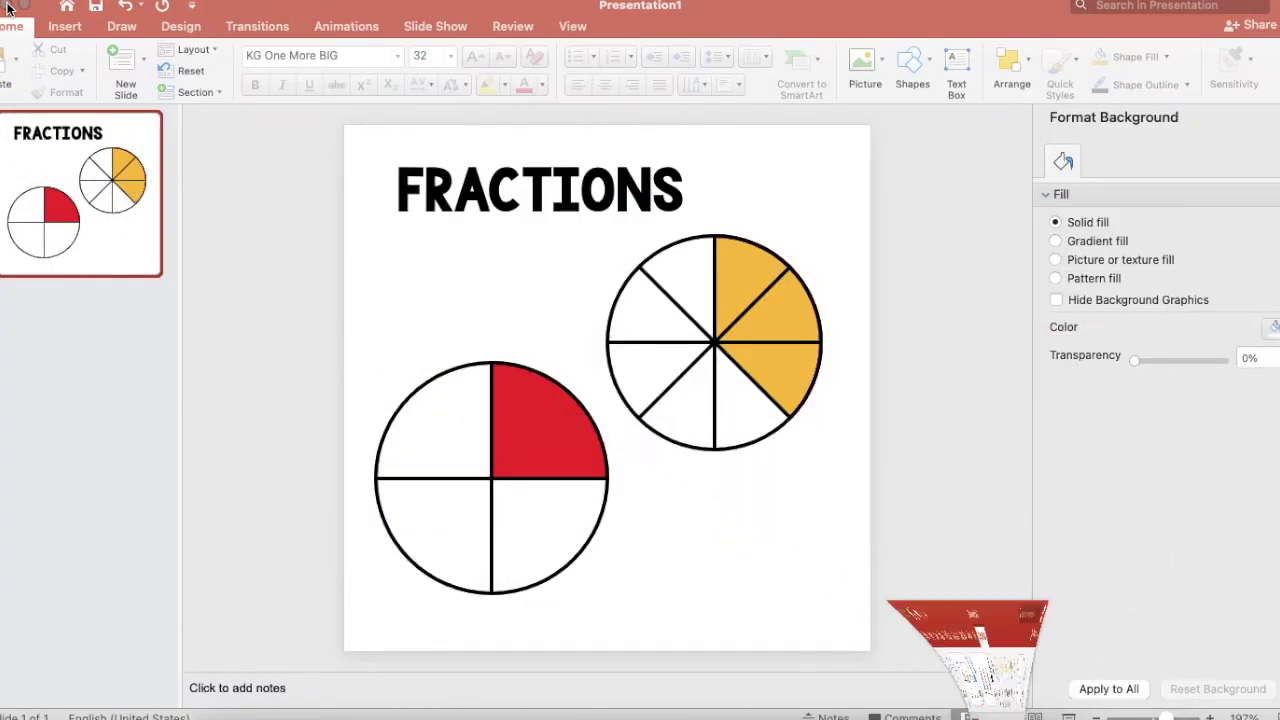
pyautogui.press('Return')
# Step: Insert the picture fraction.png from the Desktop onto the blank slide
pyautogui.click(64, 26)
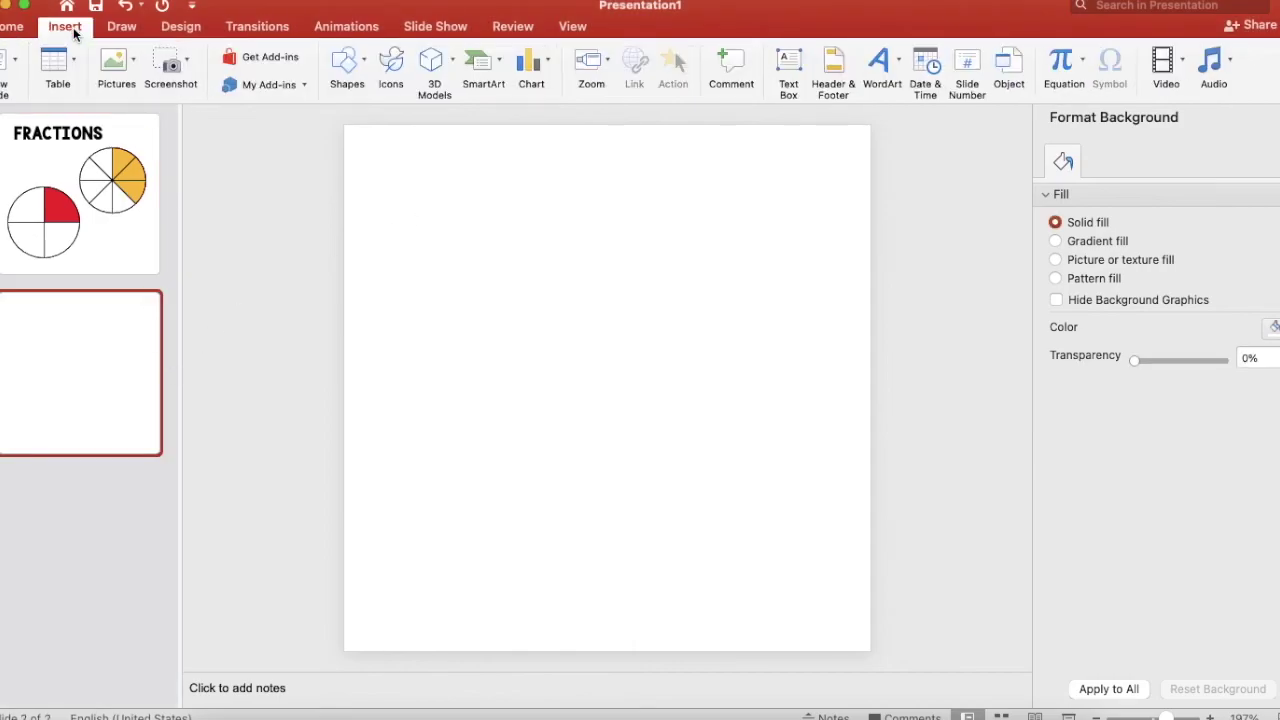
pyautogui.click(120, 60)
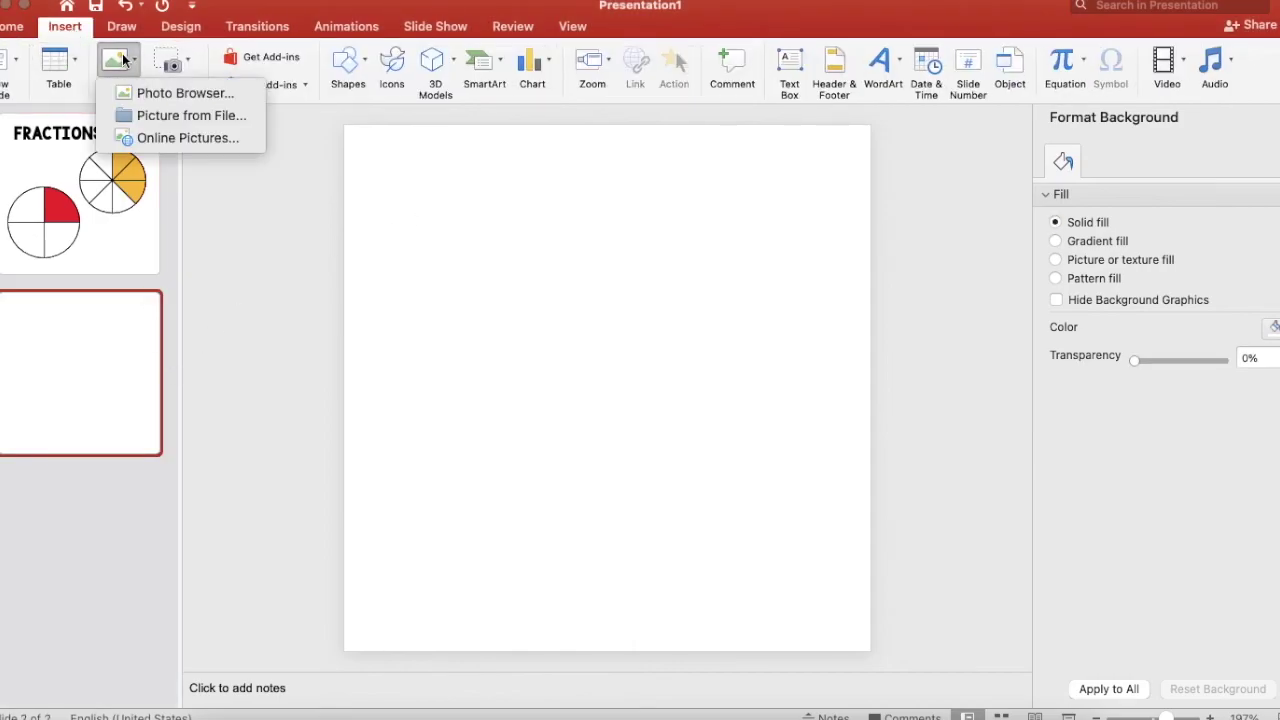
pyautogui.click(129, 115)
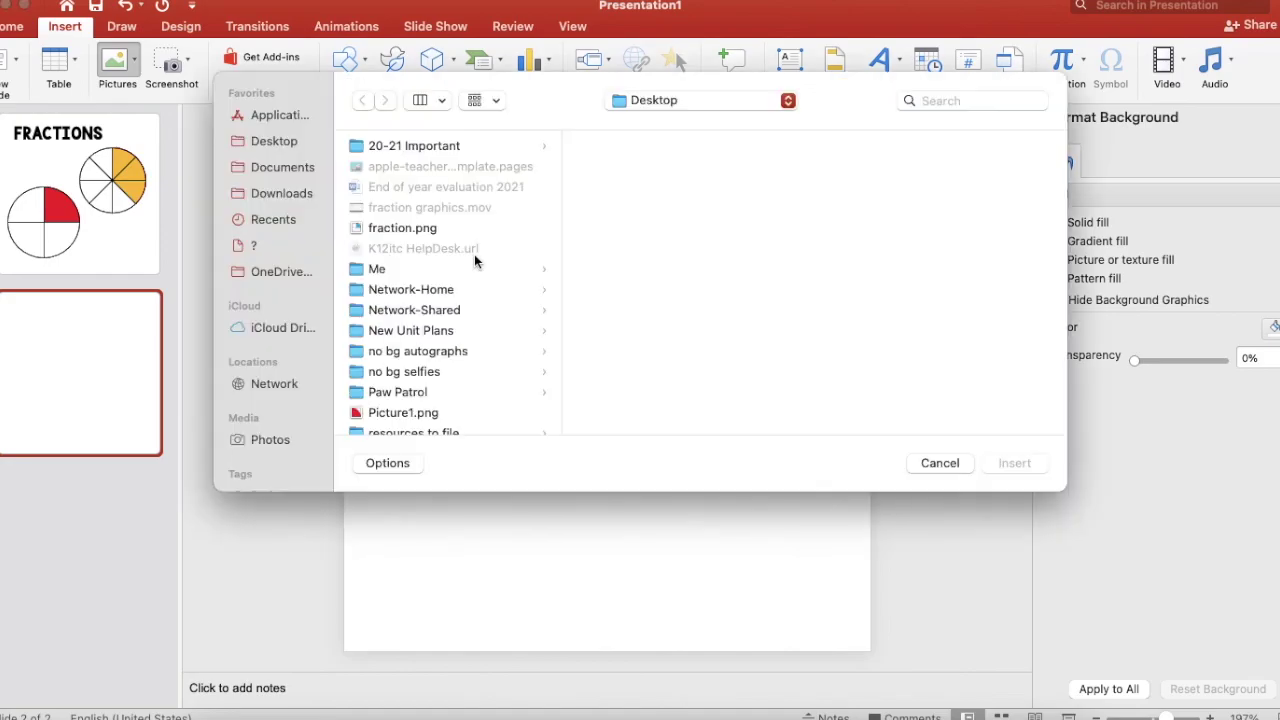
pyautogui.click(402, 228)
pyautogui.click(1014, 463)
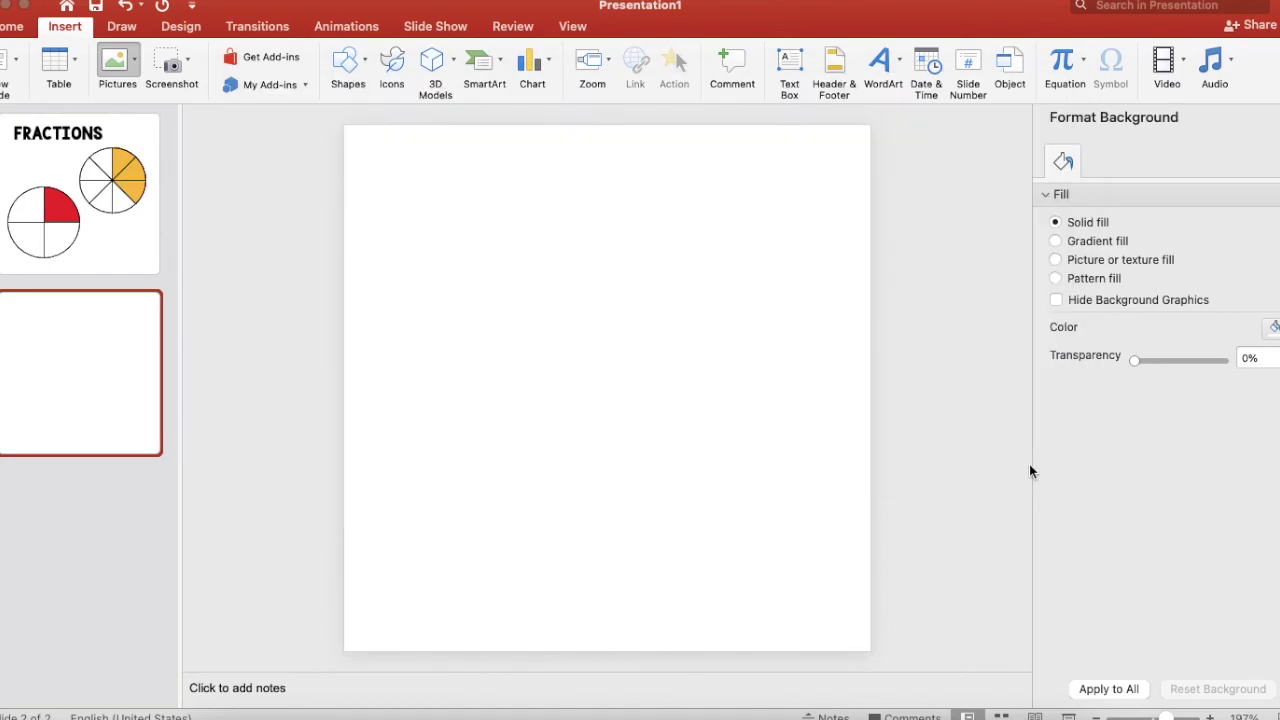
# Step: Shrink the fraction picture to about 1.75" by 1.75" and place it in the slide's upper-left area
pyautogui.moveTo(724, 327); pyautogui.dragTo(724, 276)
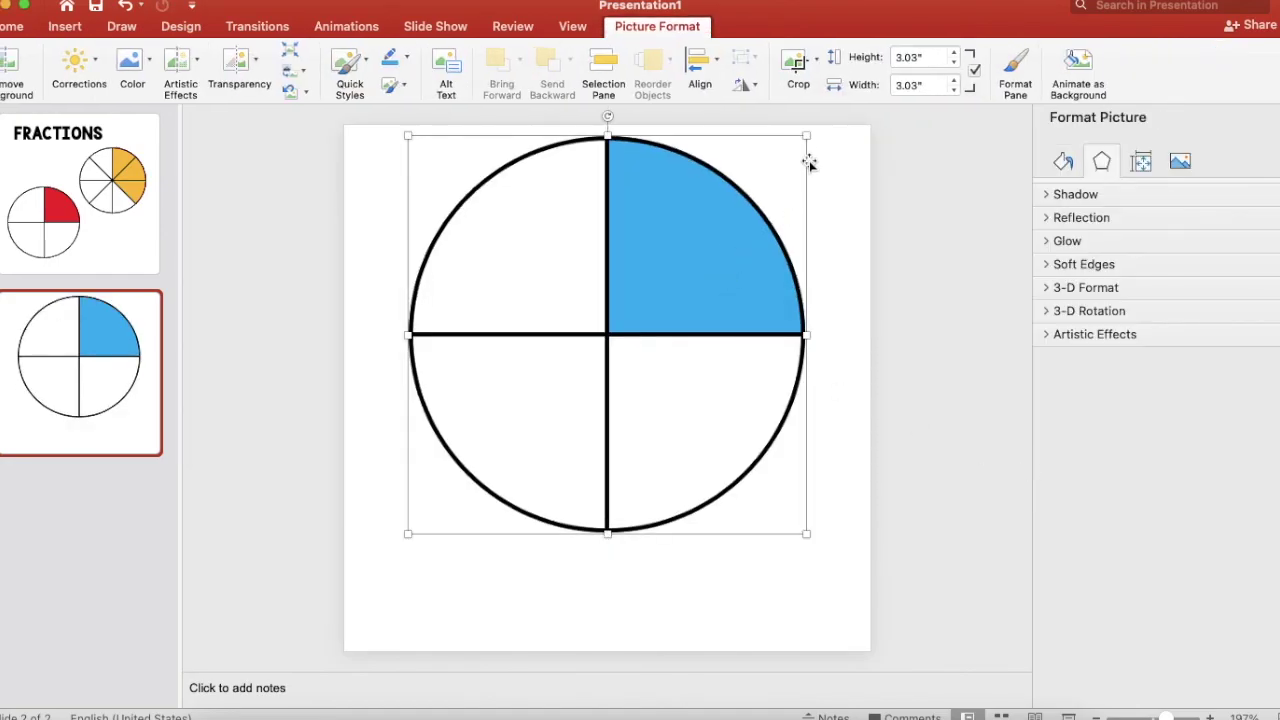
pyautogui.moveTo(806, 134); pyautogui.dragTo(749, 206)
pyautogui.moveTo(640, 290); pyautogui.dragTo(626, 254)
pyautogui.moveTo(724, 507); pyautogui.dragTo(568, 366)
pyautogui.moveTo(522, 299); pyautogui.dragTo(537, 320)
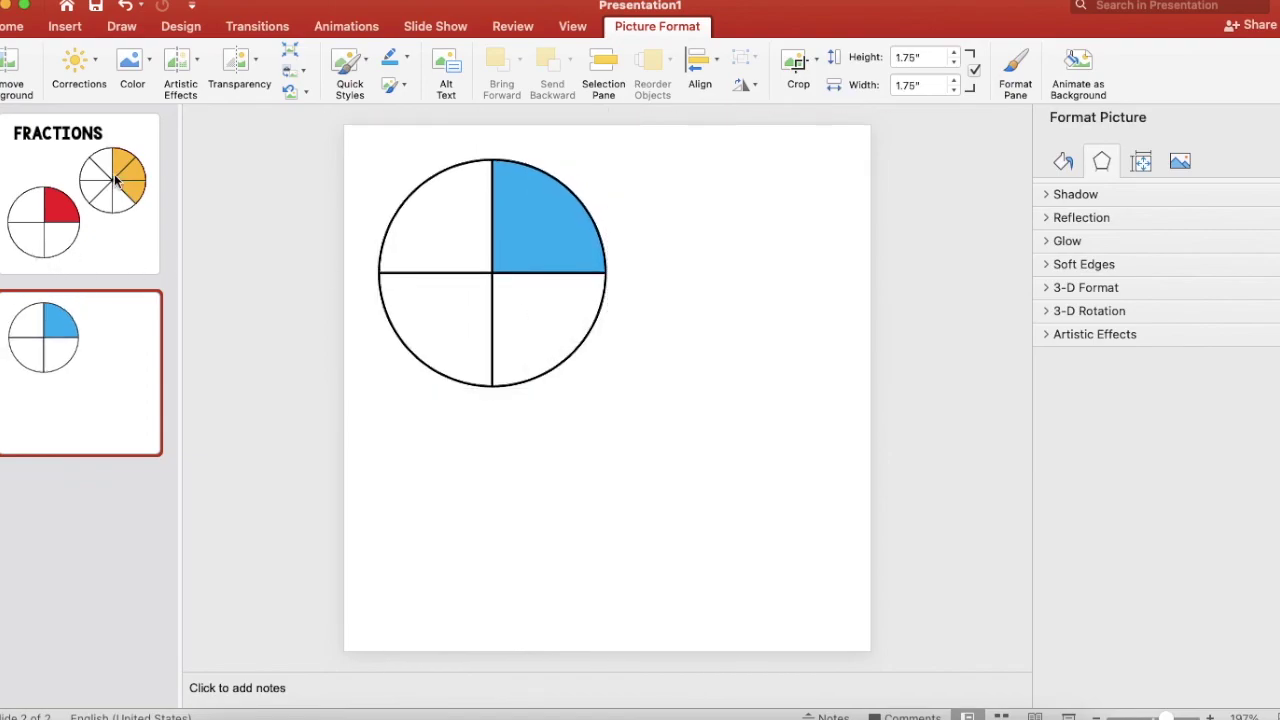
# Step: Open the first slide with the Fractions title to view its example circles
pyautogui.click(117, 181)
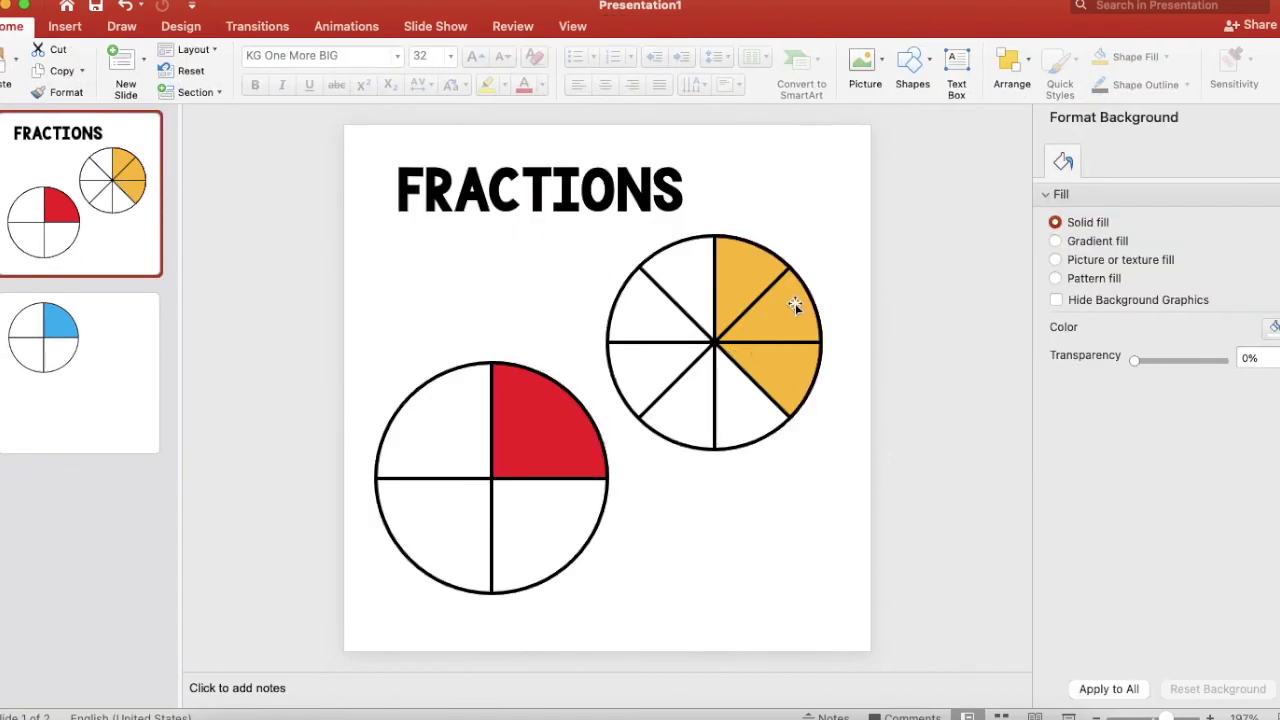